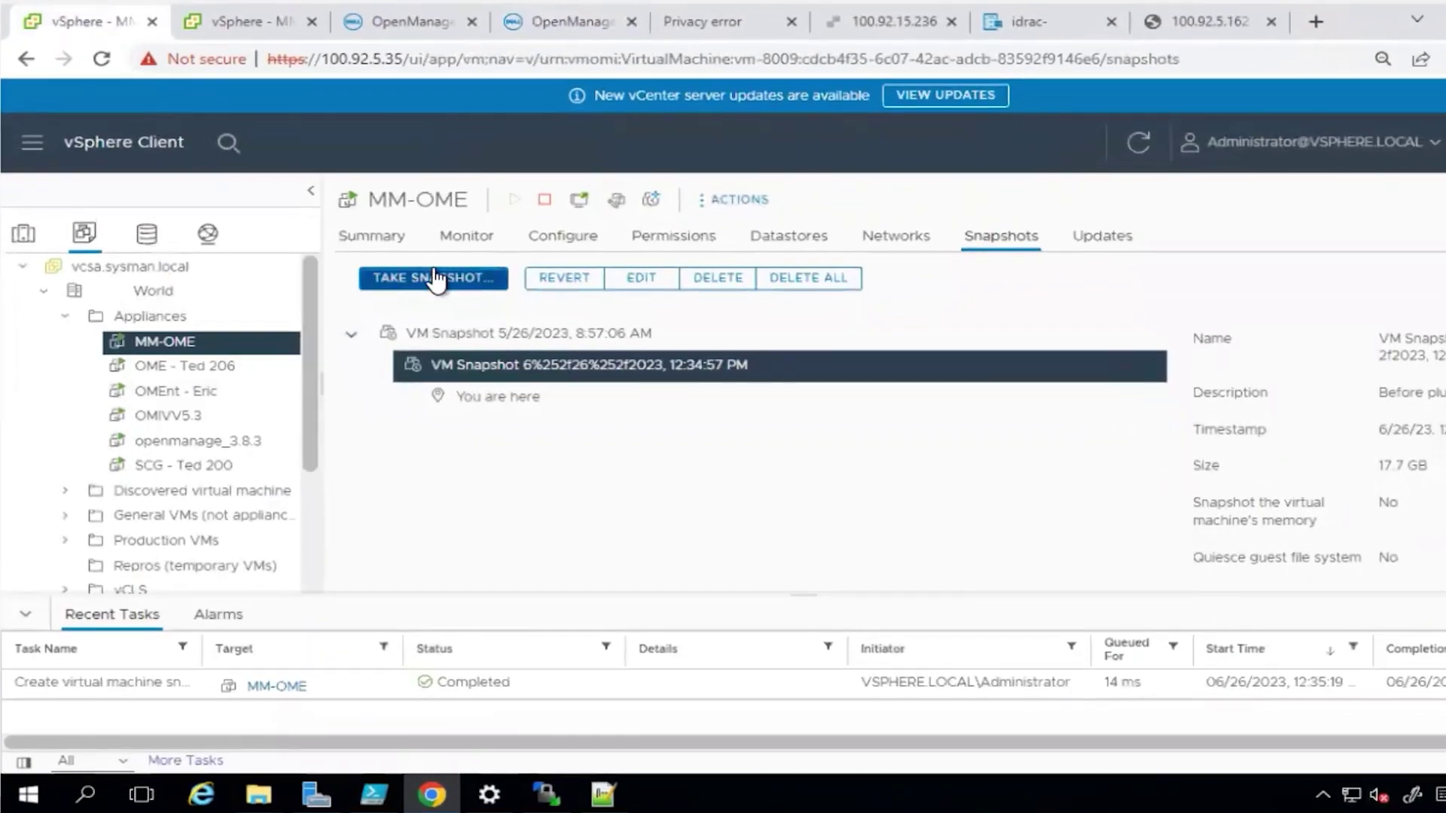
Snapshot the MM-OME VM with description 'Plugin install', excluding the VM's memory
{"action": "left_click", "coordinate": [433, 273]}
{"action": "left_click", "coordinate": [870, 427]}
{"action": "type", "text": "Plugin install"}
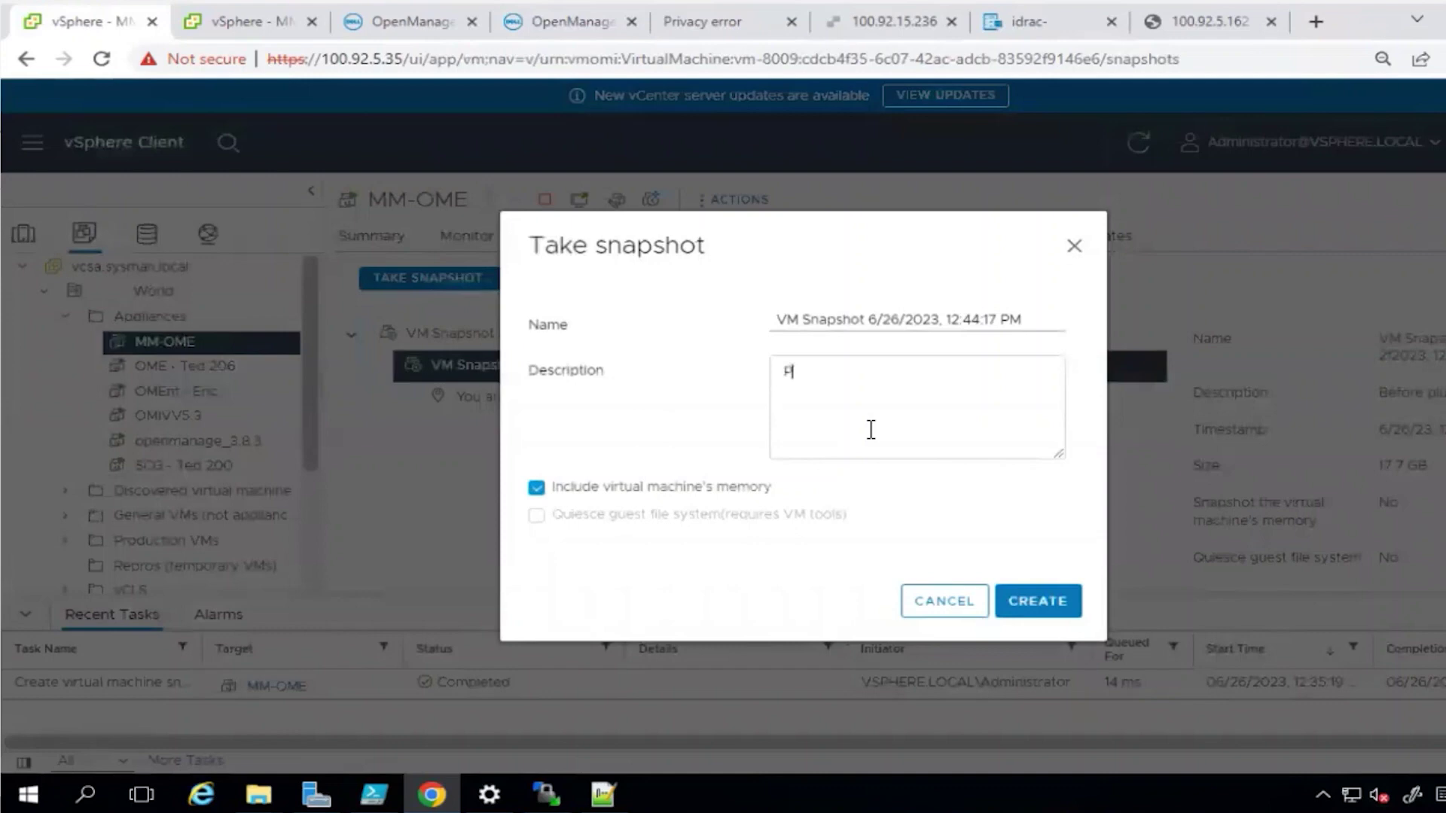
{"action": "left_click", "coordinate": [536, 487]}
{"action": "left_click", "coordinate": [998, 599]}
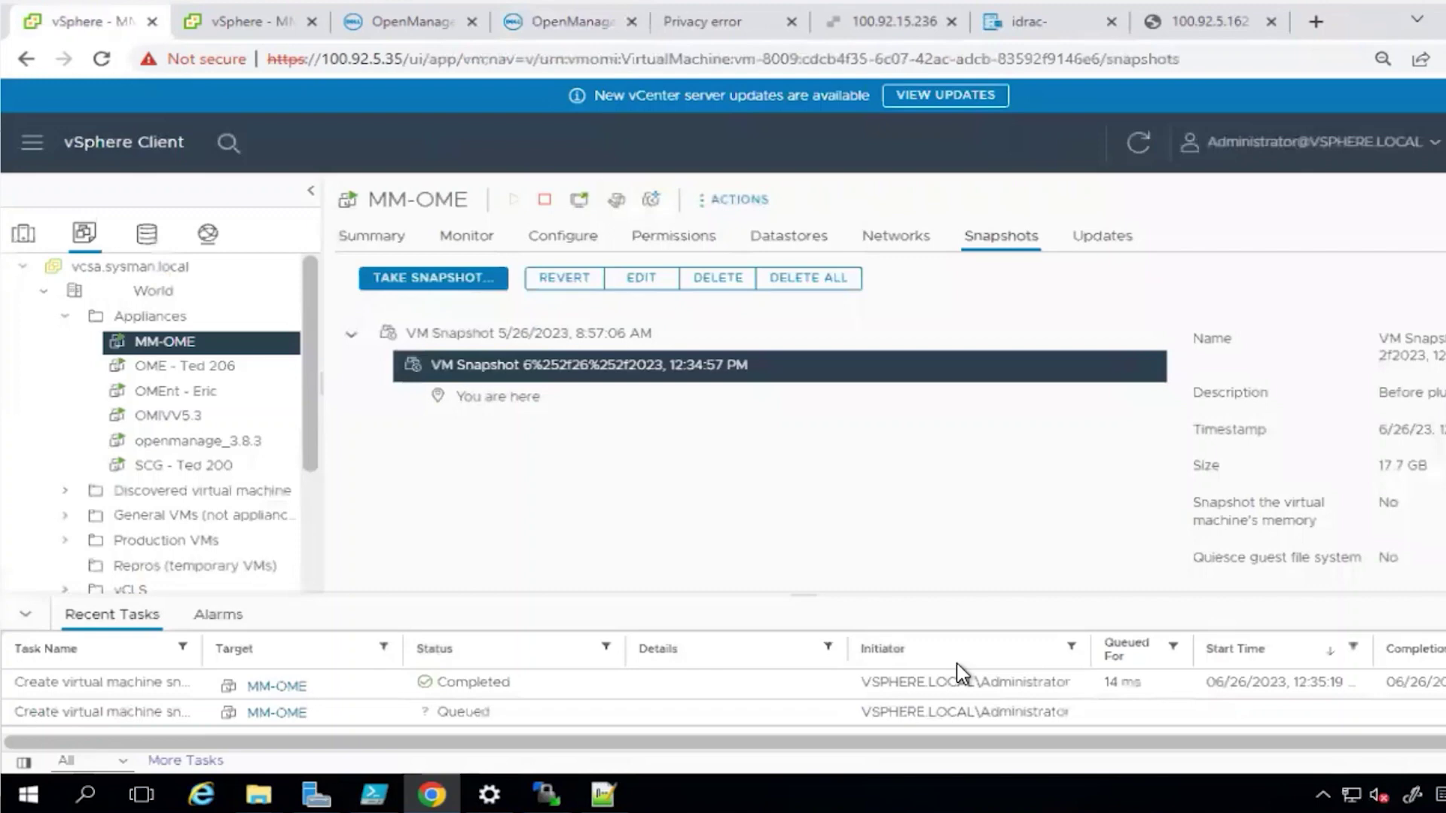
Sign in to OpenManage Enterprise as admin with the account password
{"action": "left_click", "coordinate": [512, 26]}
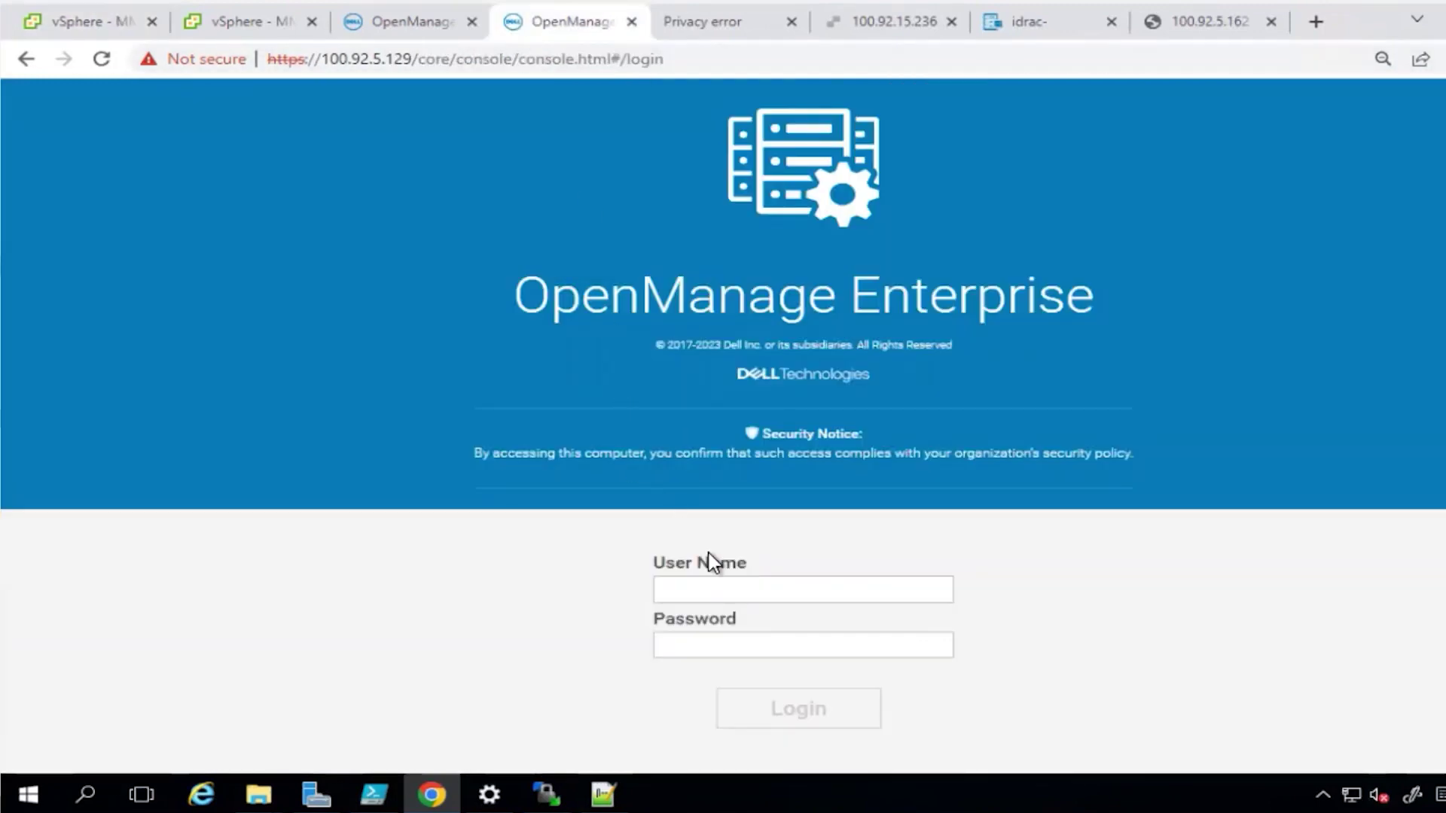
{"action": "left_click", "coordinate": [712, 588]}
{"action": "type", "text": "admin"}
{"action": "key", "text": "Tab"}
{"action": "type", "text": "**********"}
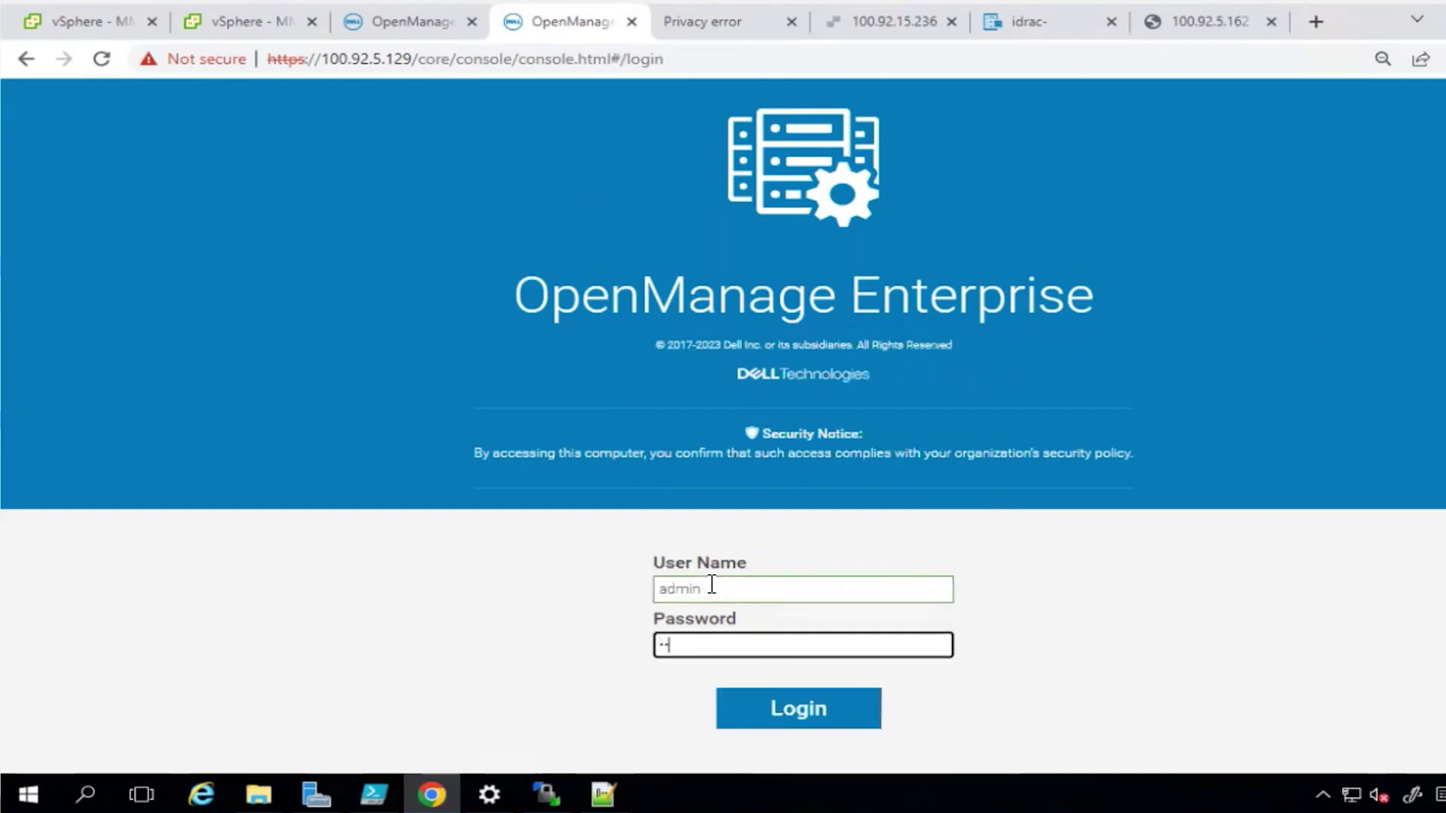
{"action": "key", "text": "Return"}
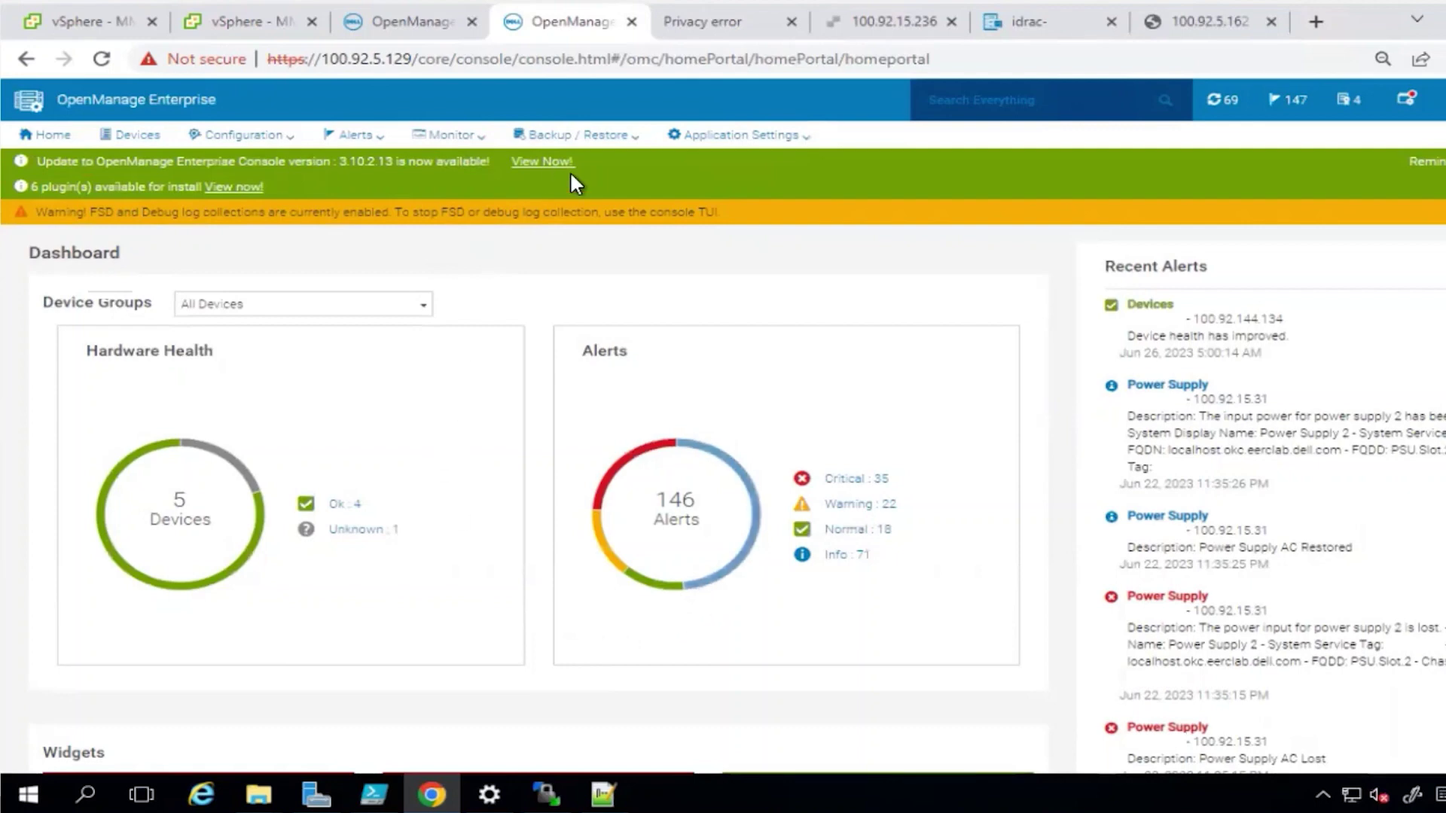
Refresh updates in Console and Plugins settings and start installing the Services plugin
{"action": "left_click", "coordinate": [727, 139]}
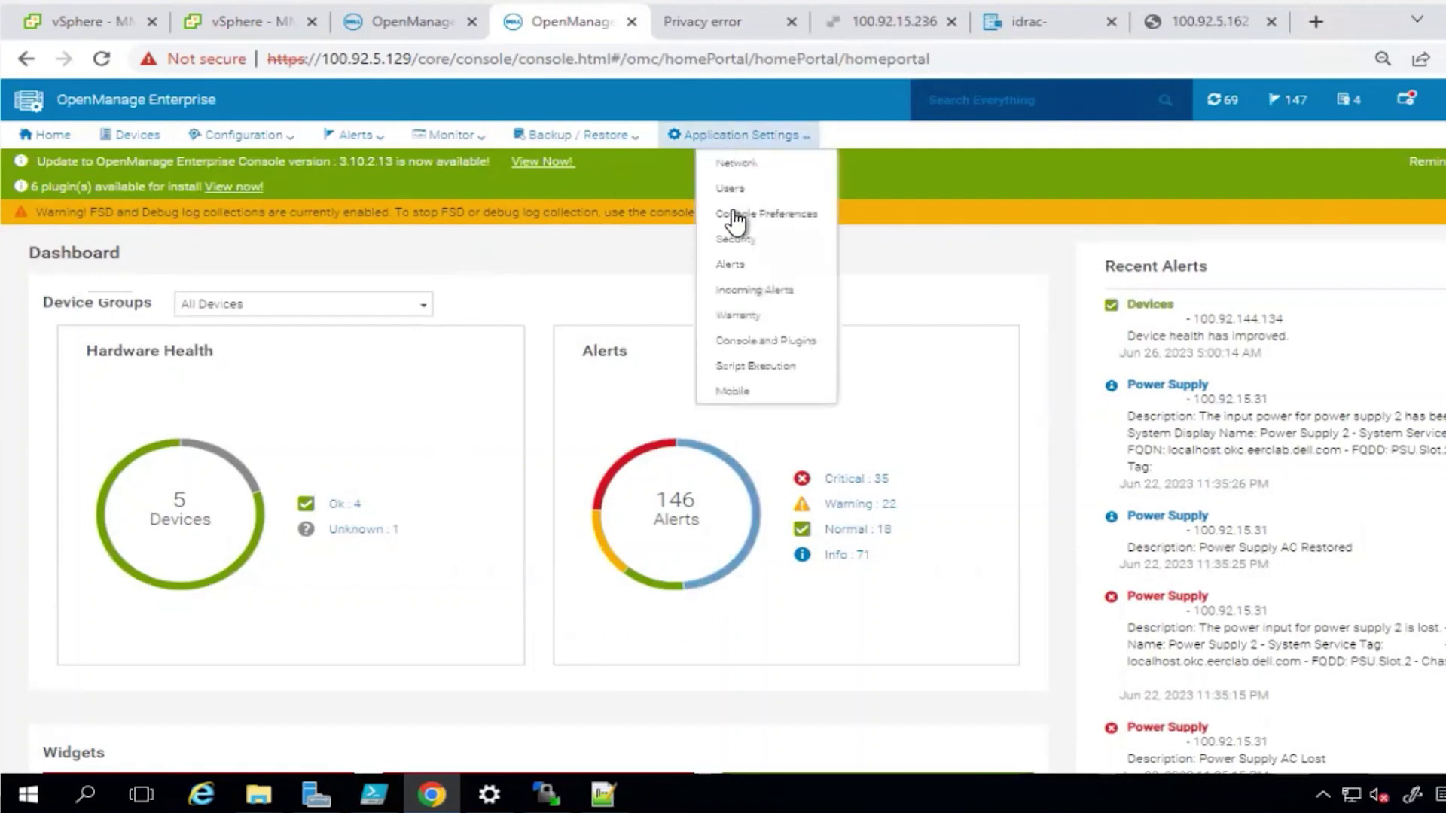
{"action": "left_click", "coordinate": [736, 338]}
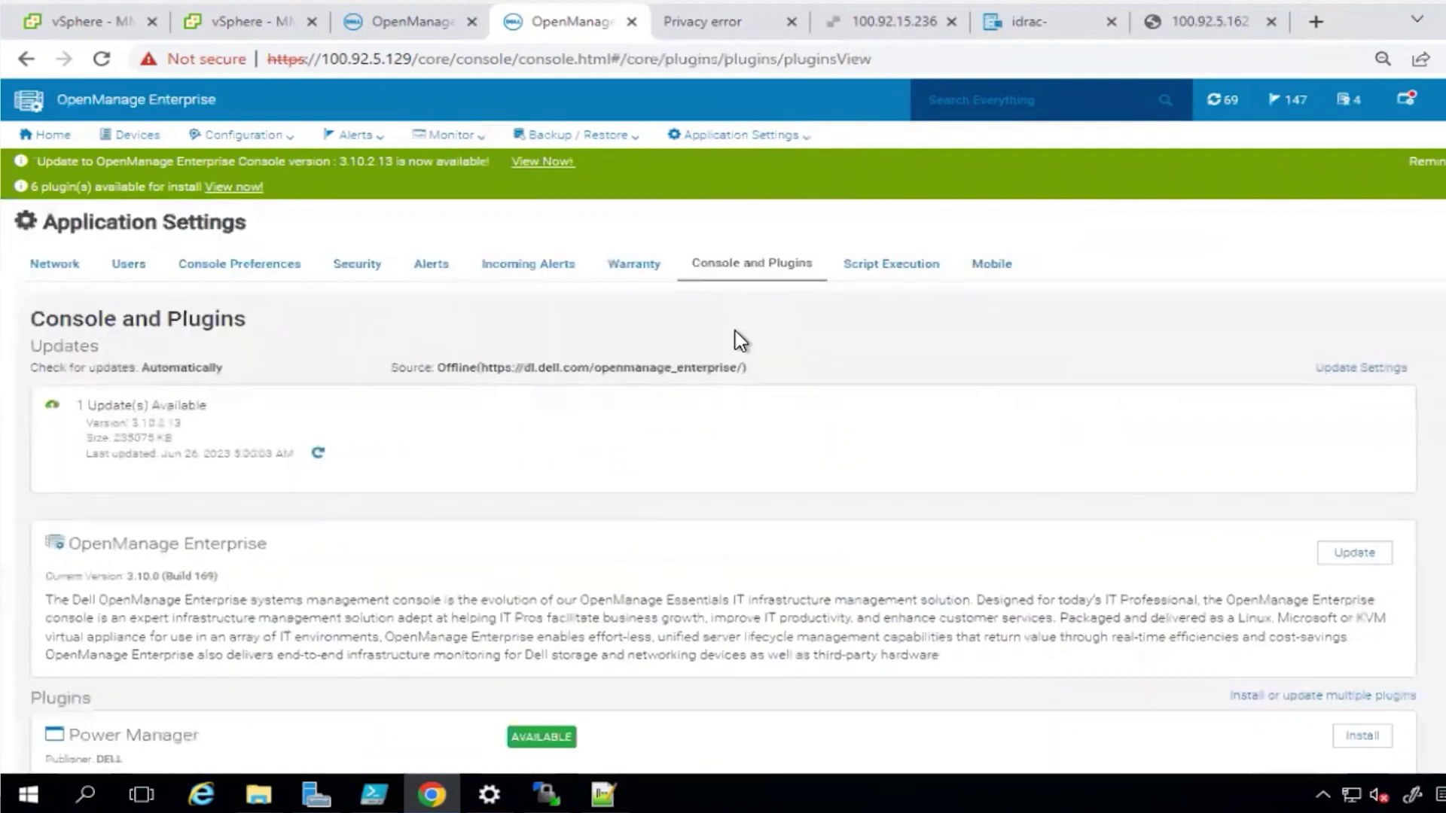
{"action": "left_click", "coordinate": [317, 453]}
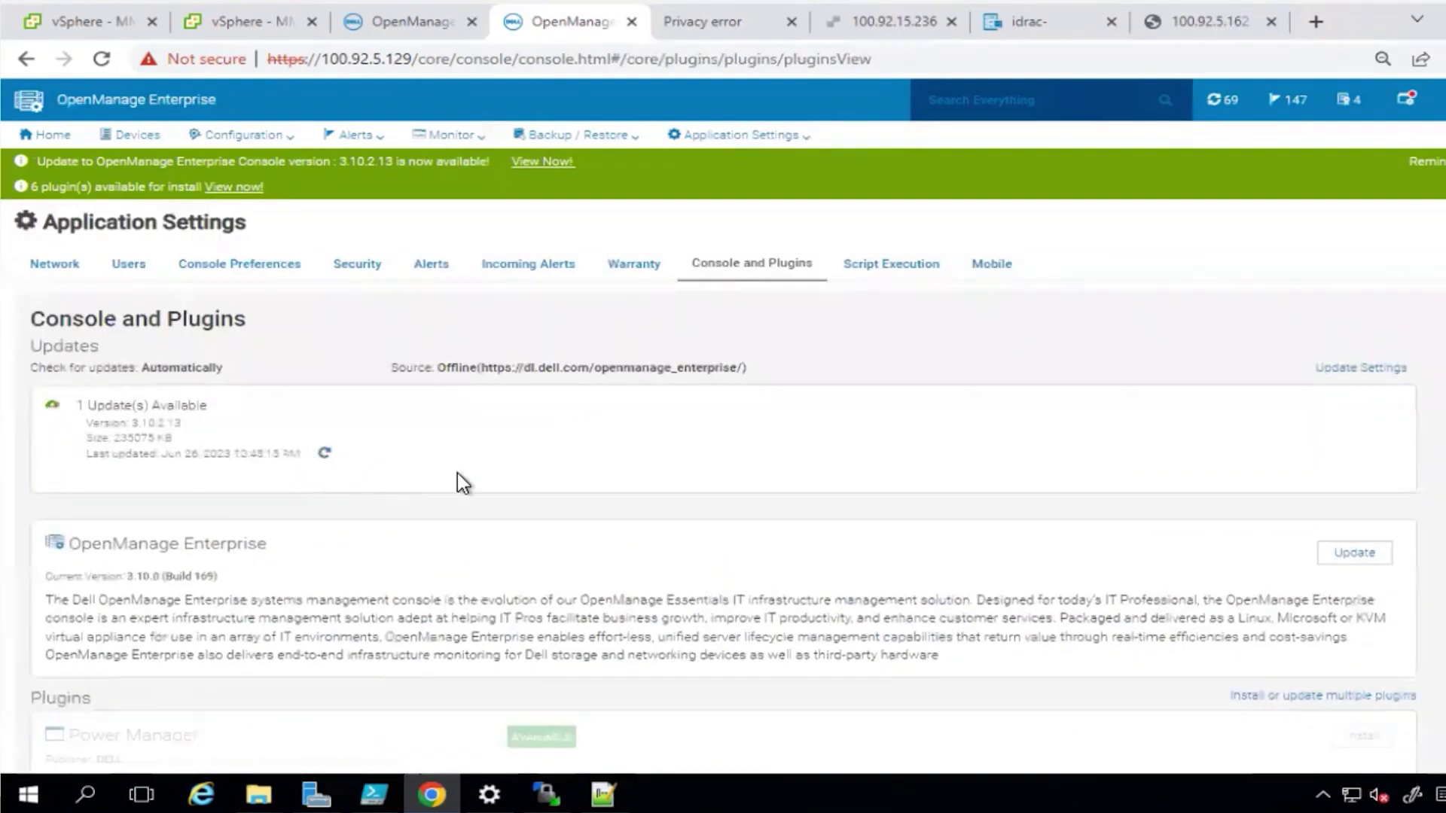
{"action": "scroll", "coordinate": [458, 475], "scroll_direction": "down", "scroll_amount": 5}
{"action": "scroll", "coordinate": [458, 473], "scroll_direction": "down", "scroll_amount": 3}
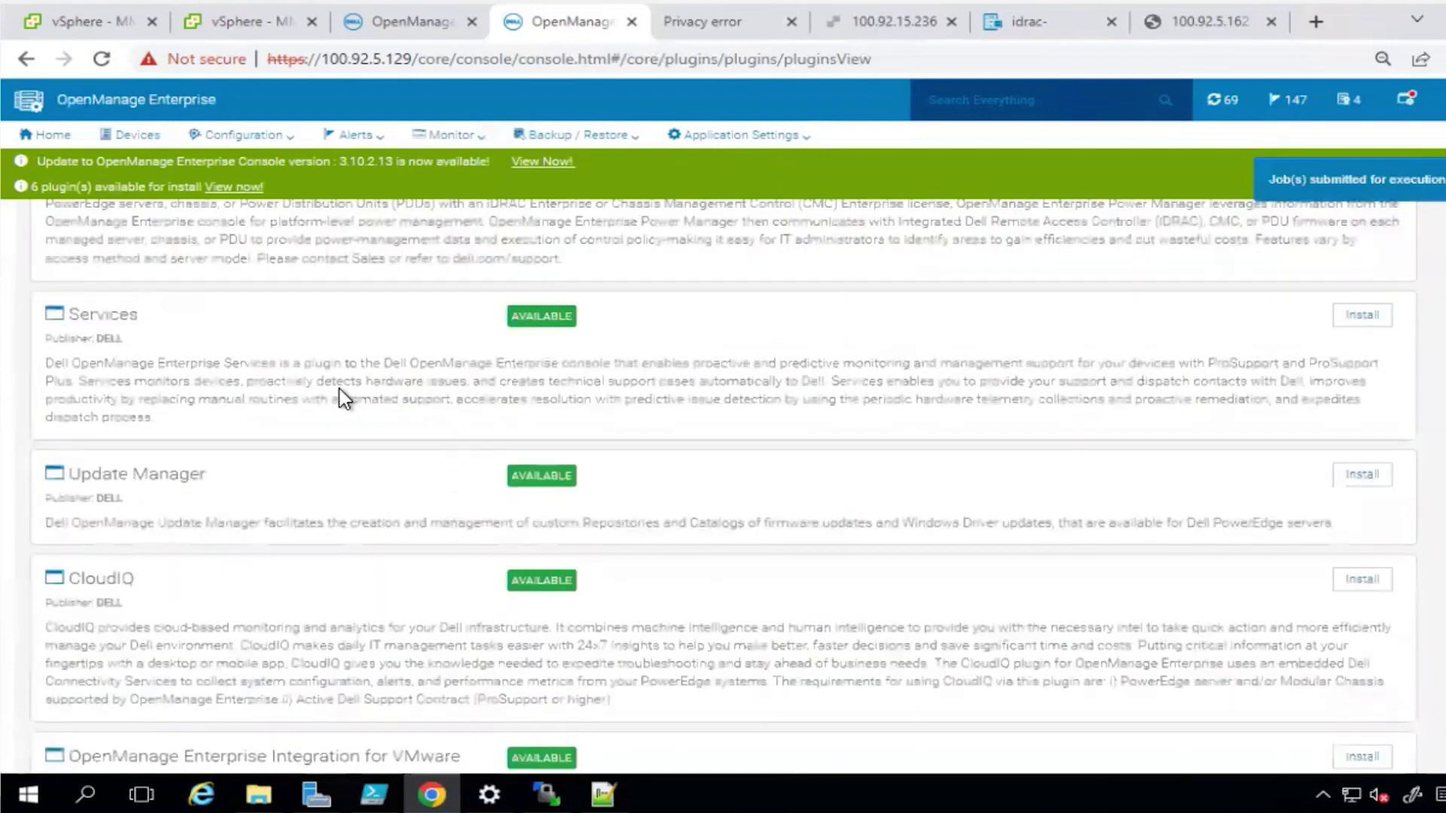
{"action": "left_click", "coordinate": [1344, 320]}
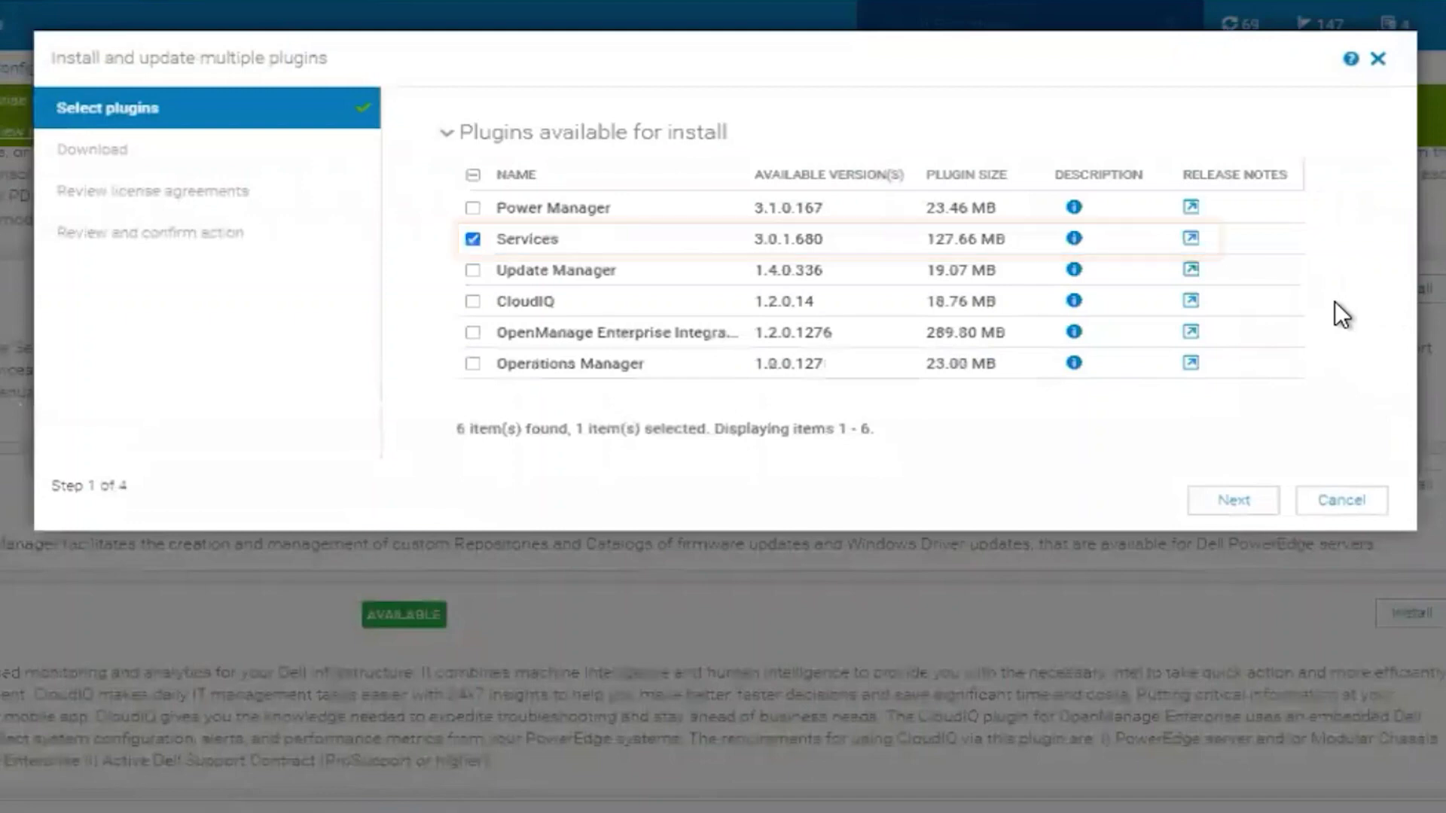
Download Services 3.0.1.680, then accept the EULA and the Infrastructure Telemetry Notice
{"action": "left_click", "coordinate": [1210, 501]}
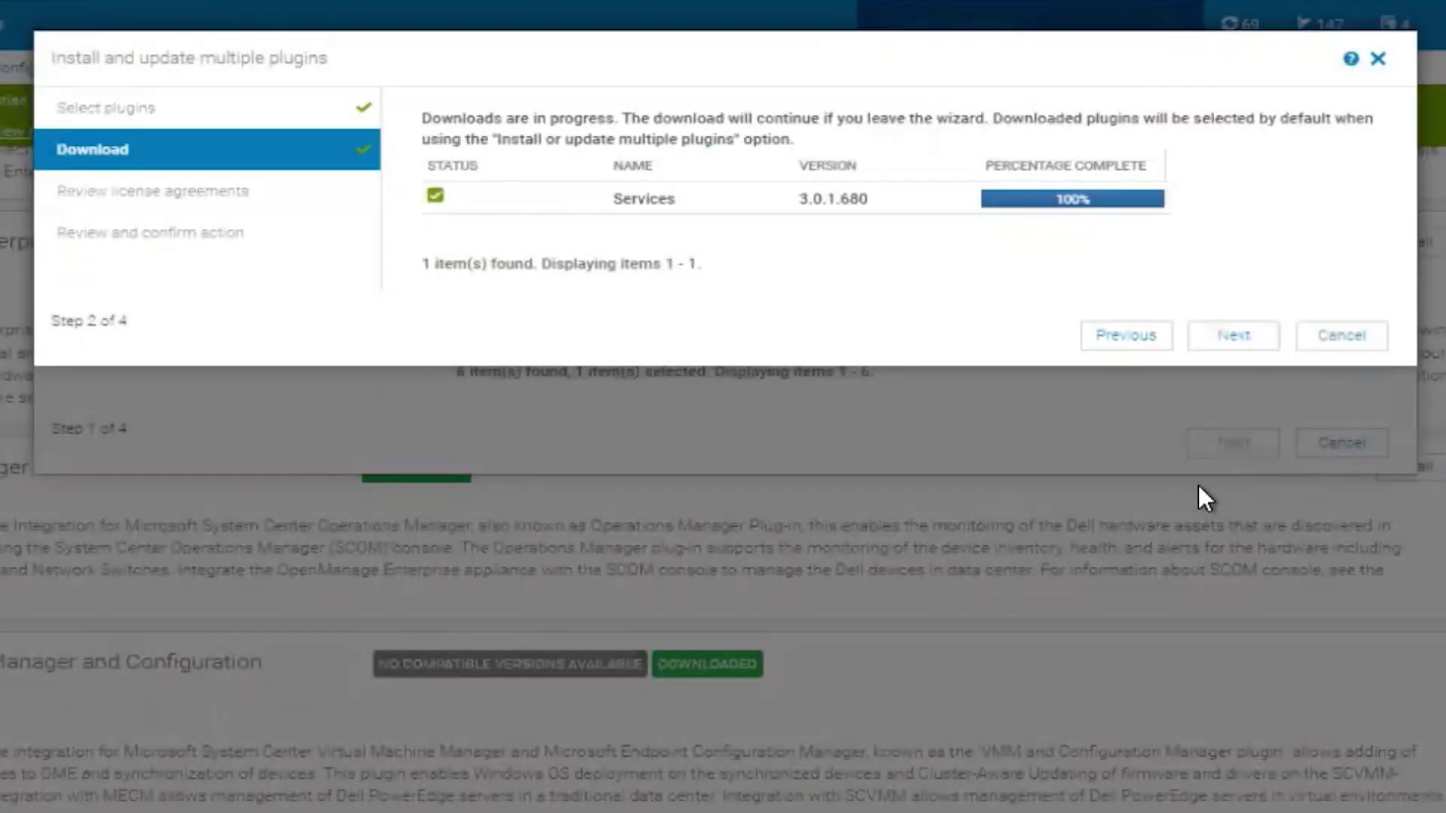
{"action": "left_click", "coordinate": [1208, 342]}
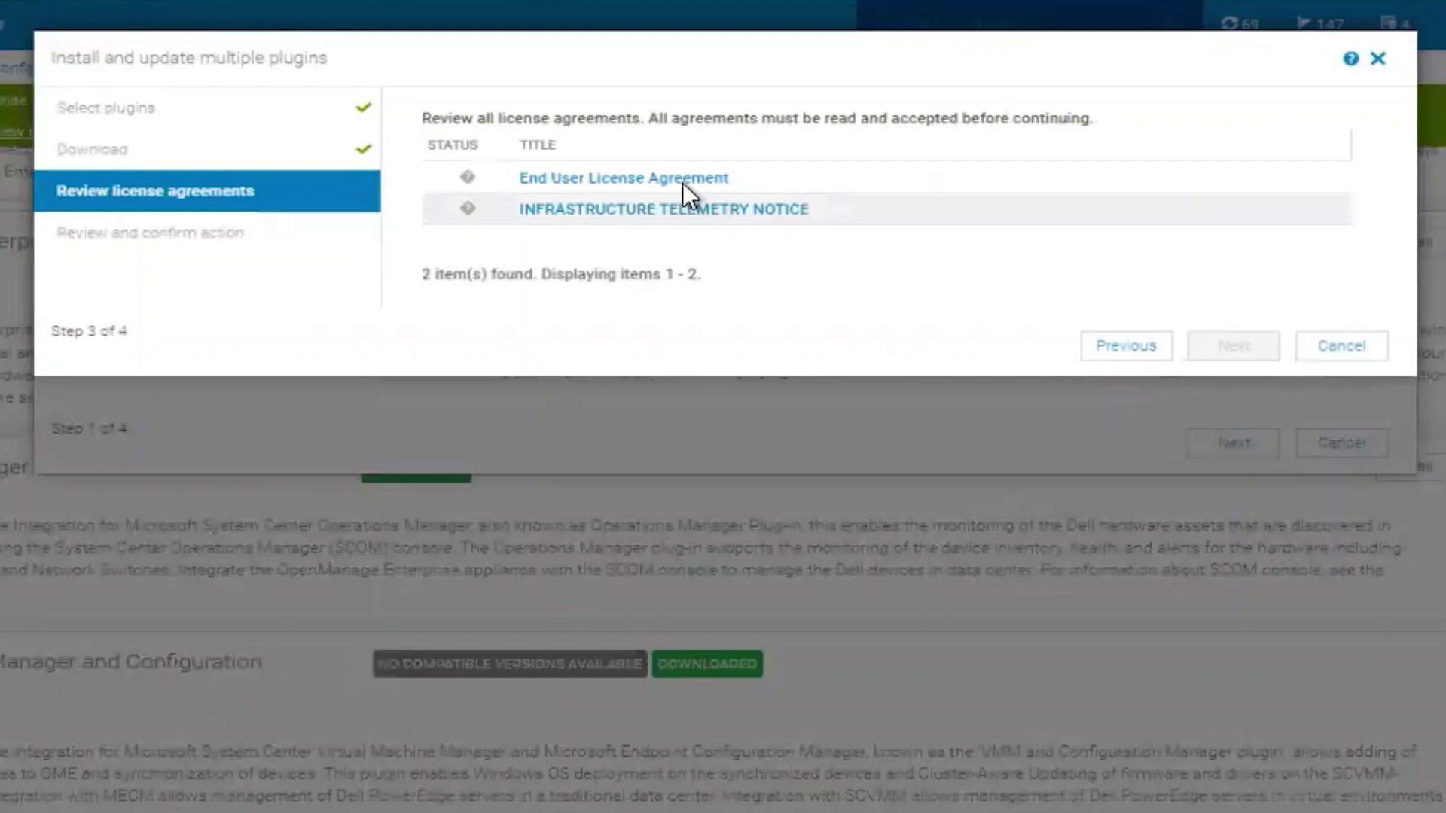
{"action": "left_click", "coordinate": [675, 178]}
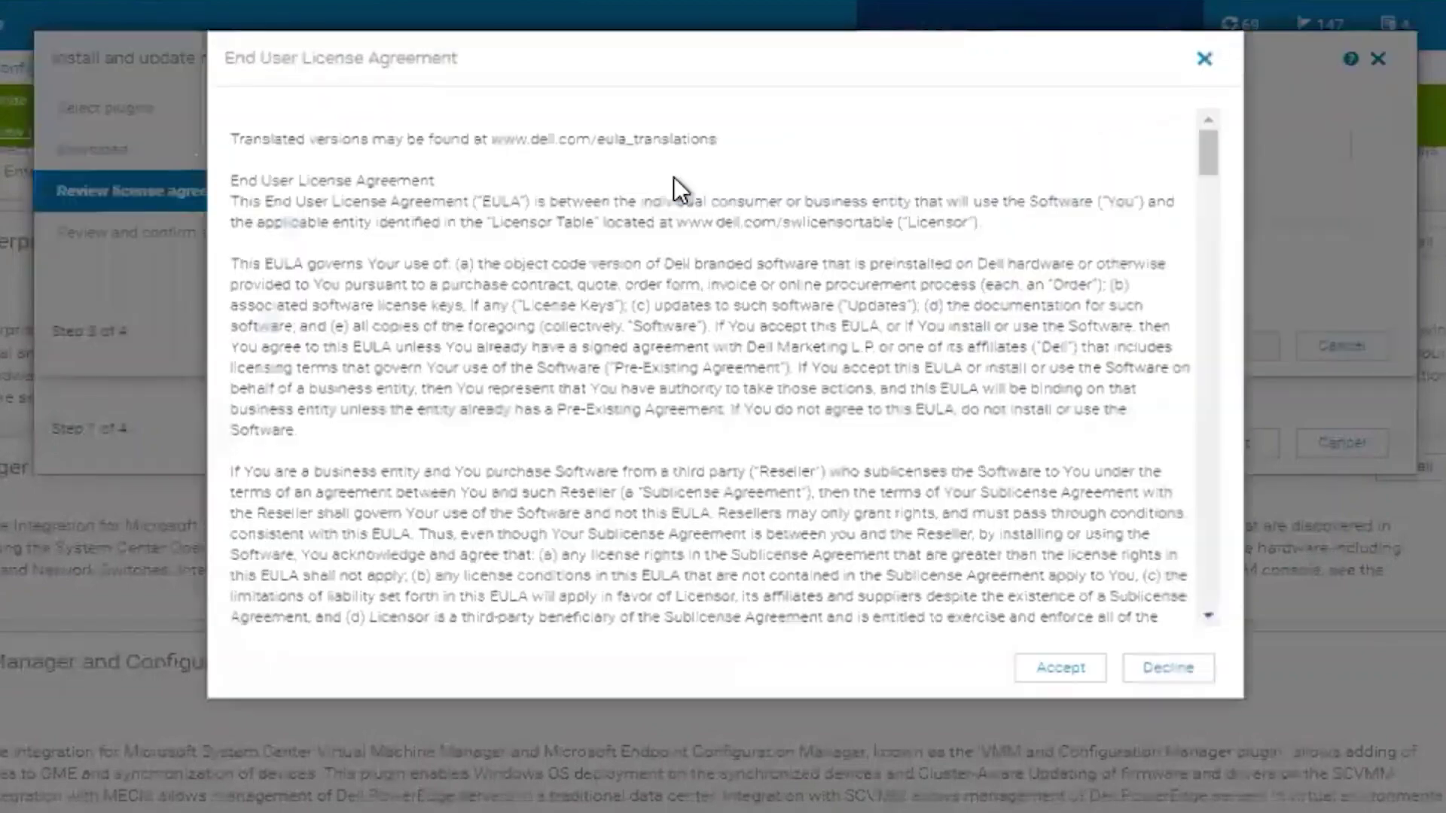
{"action": "left_click", "coordinate": [1060, 670]}
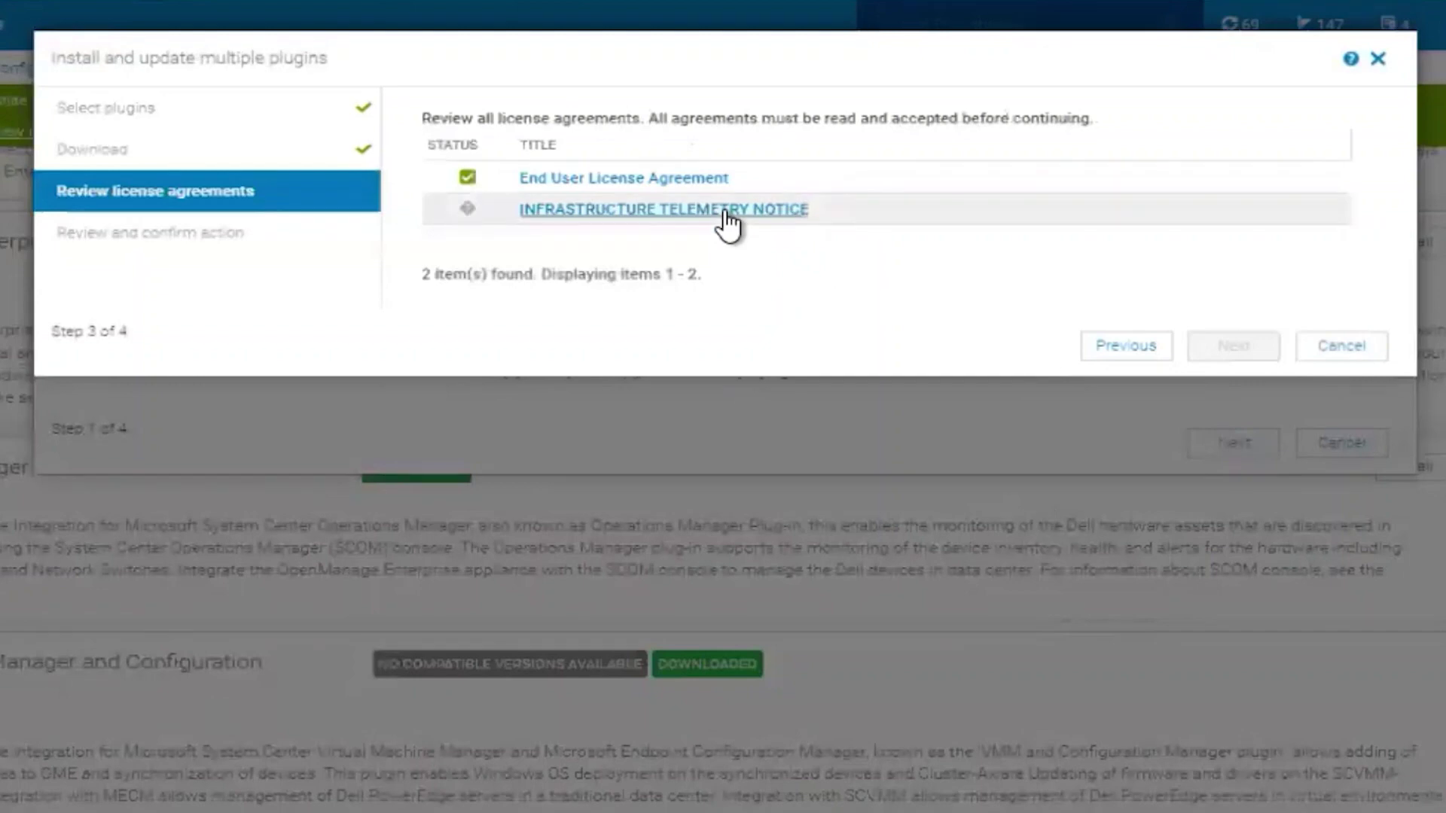
{"action": "left_click", "coordinate": [725, 211]}
{"action": "left_click", "coordinate": [1052, 667]}
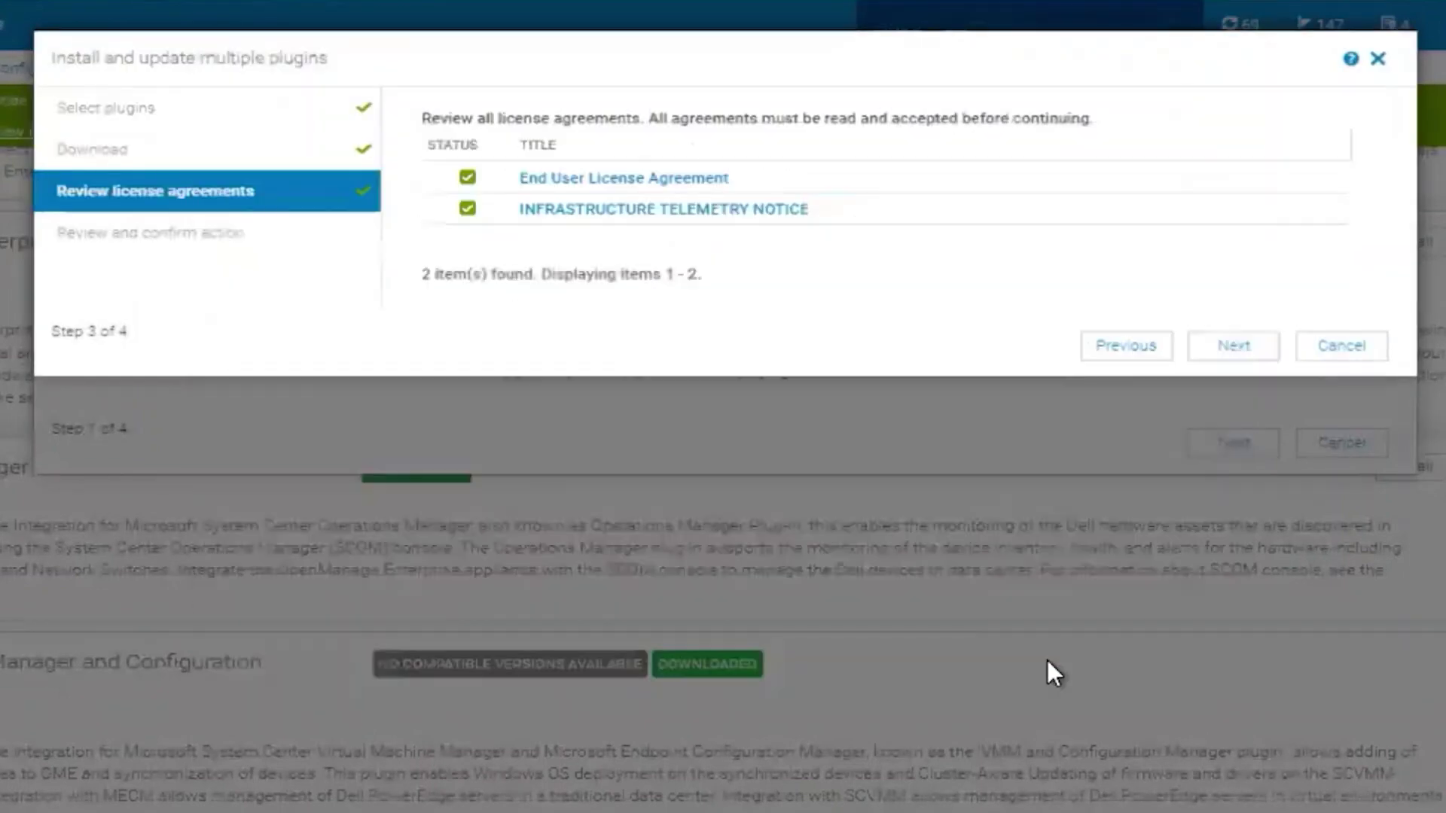
Confirm an appliance backup exists on the final step and launch the Services installation
{"action": "left_click", "coordinate": [1234, 346]}
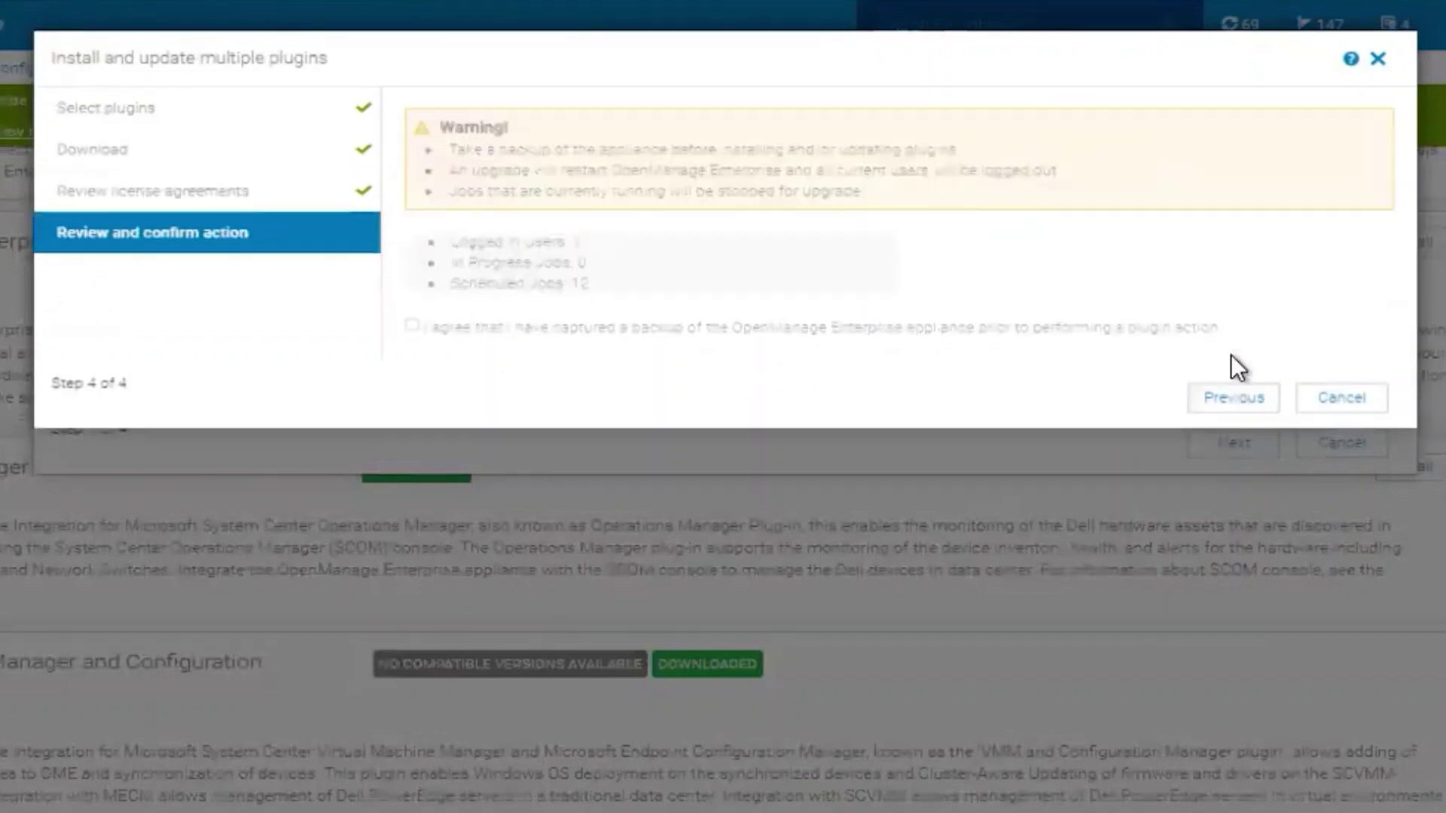
{"action": "left_click", "coordinate": [412, 325]}
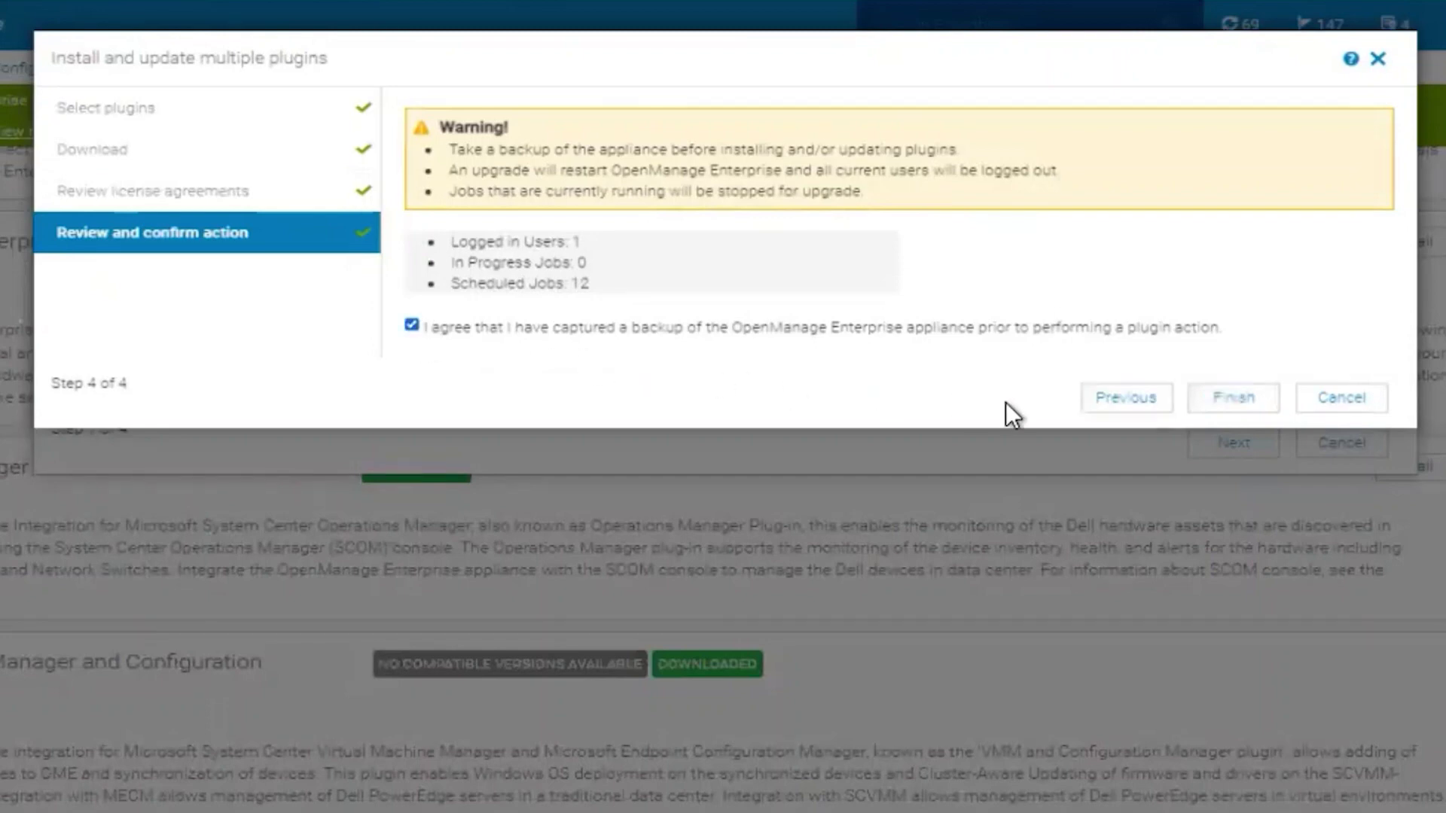
{"action": "left_click", "coordinate": [1249, 409]}
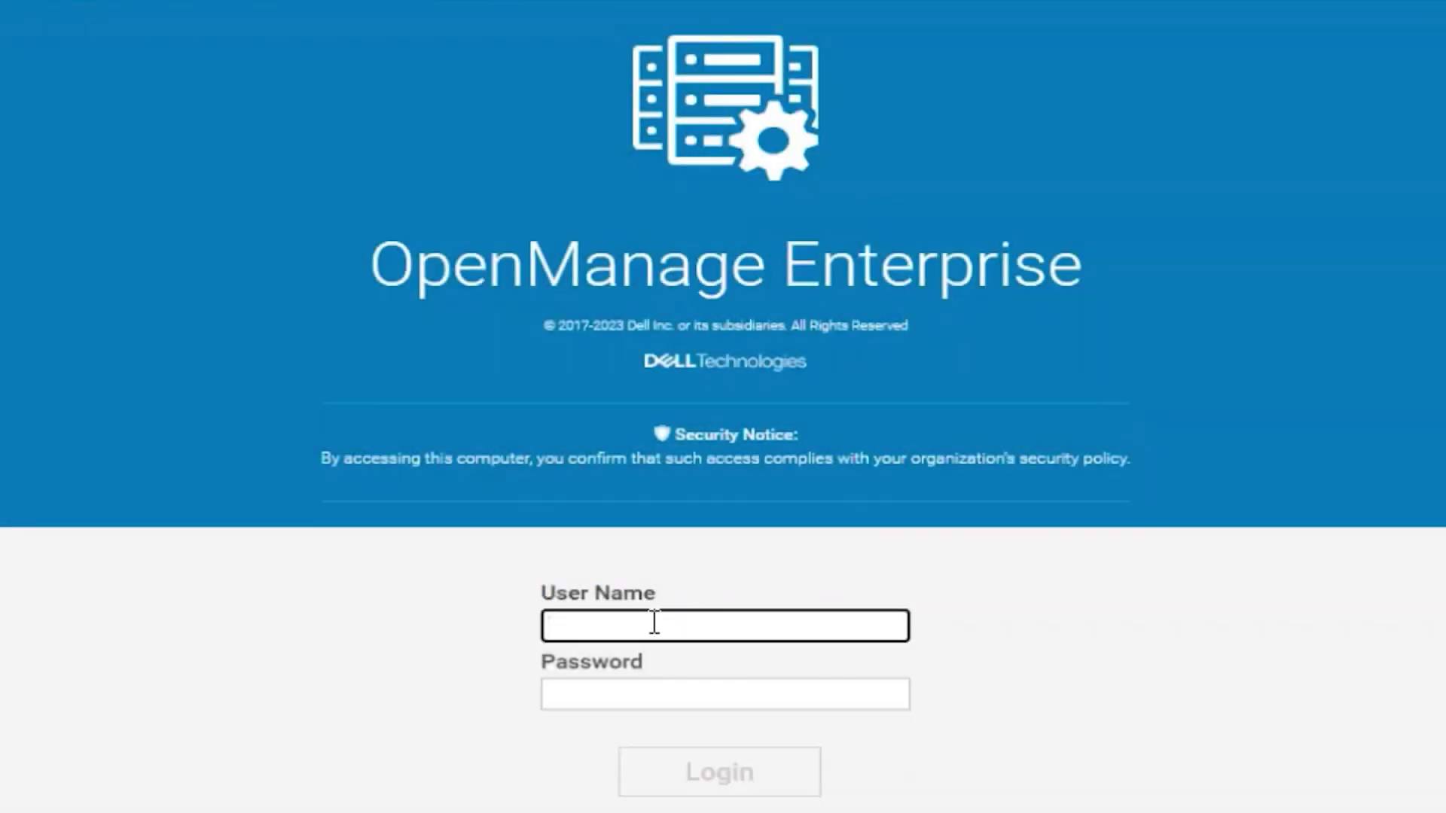
Log back in as admin with the account password after the restart
{"action": "type", "text": "admin"}
{"action": "key", "text": "Tab"}
{"action": "type", "text": "a*********"}
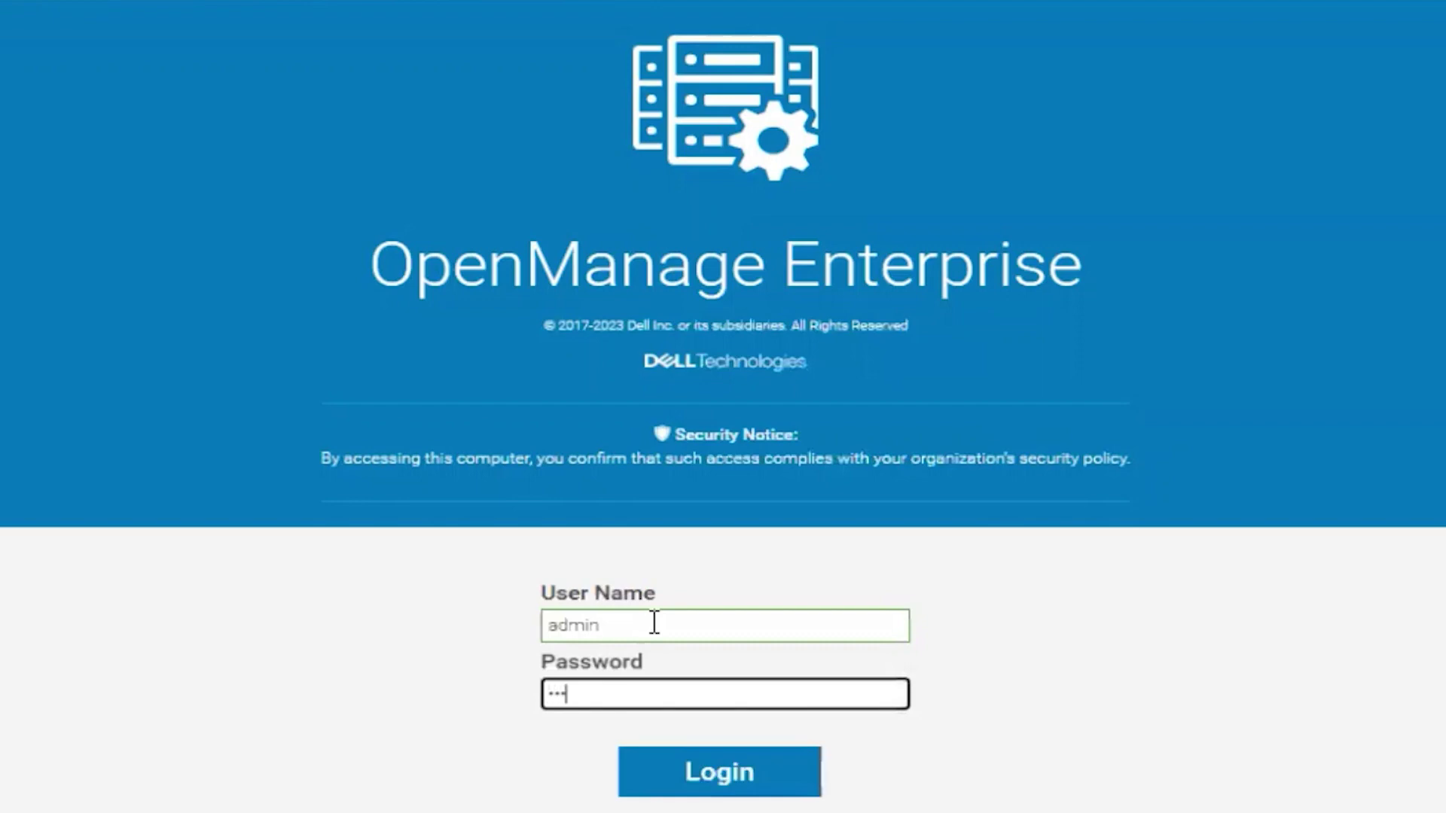
{"action": "key", "text": "Return"}
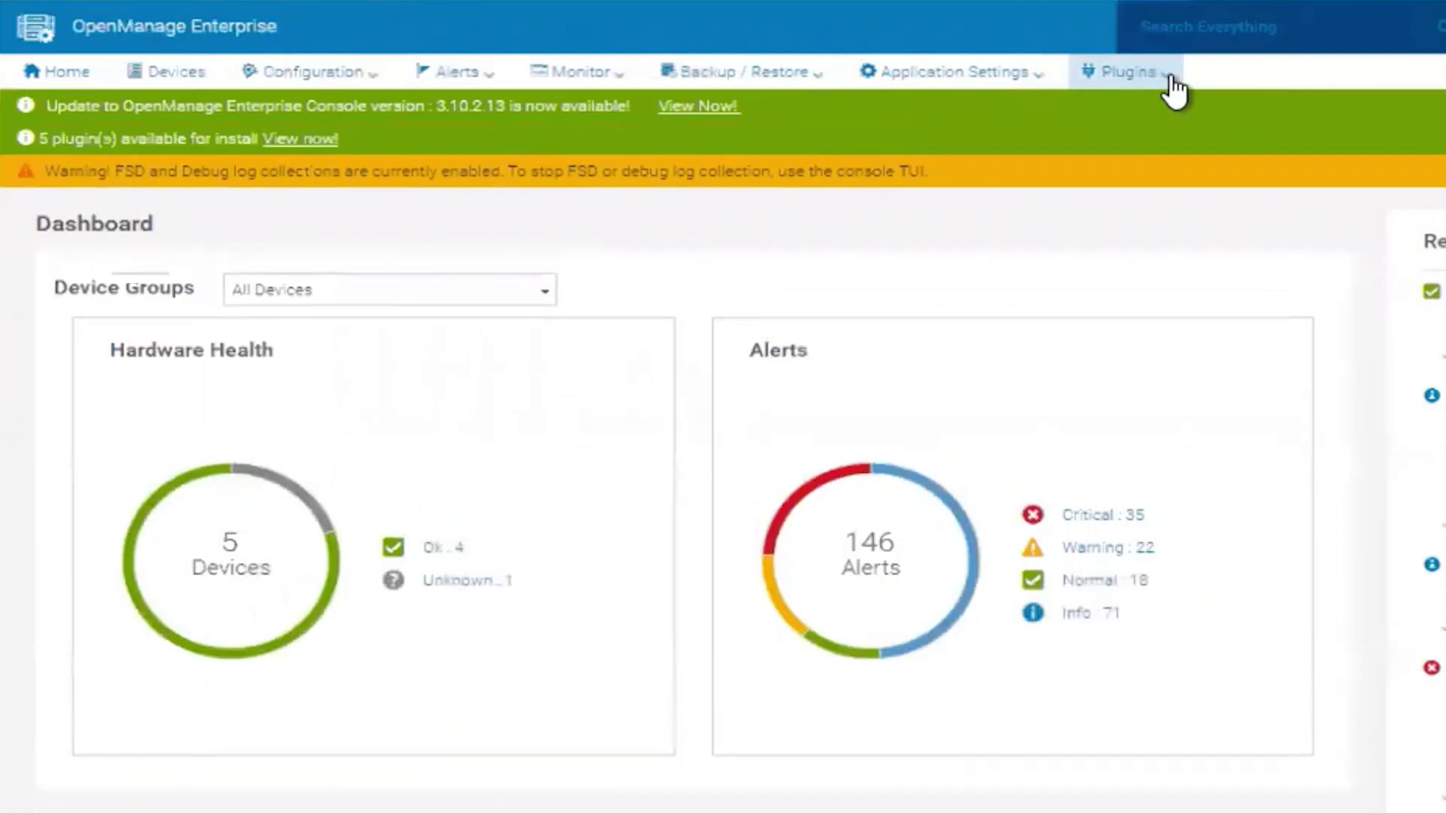
Go to Plugins > Services > Site Health
{"action": "left_click", "coordinate": [1173, 84]}
{"action": "mouse_move", "coordinate": [1180, 111]}
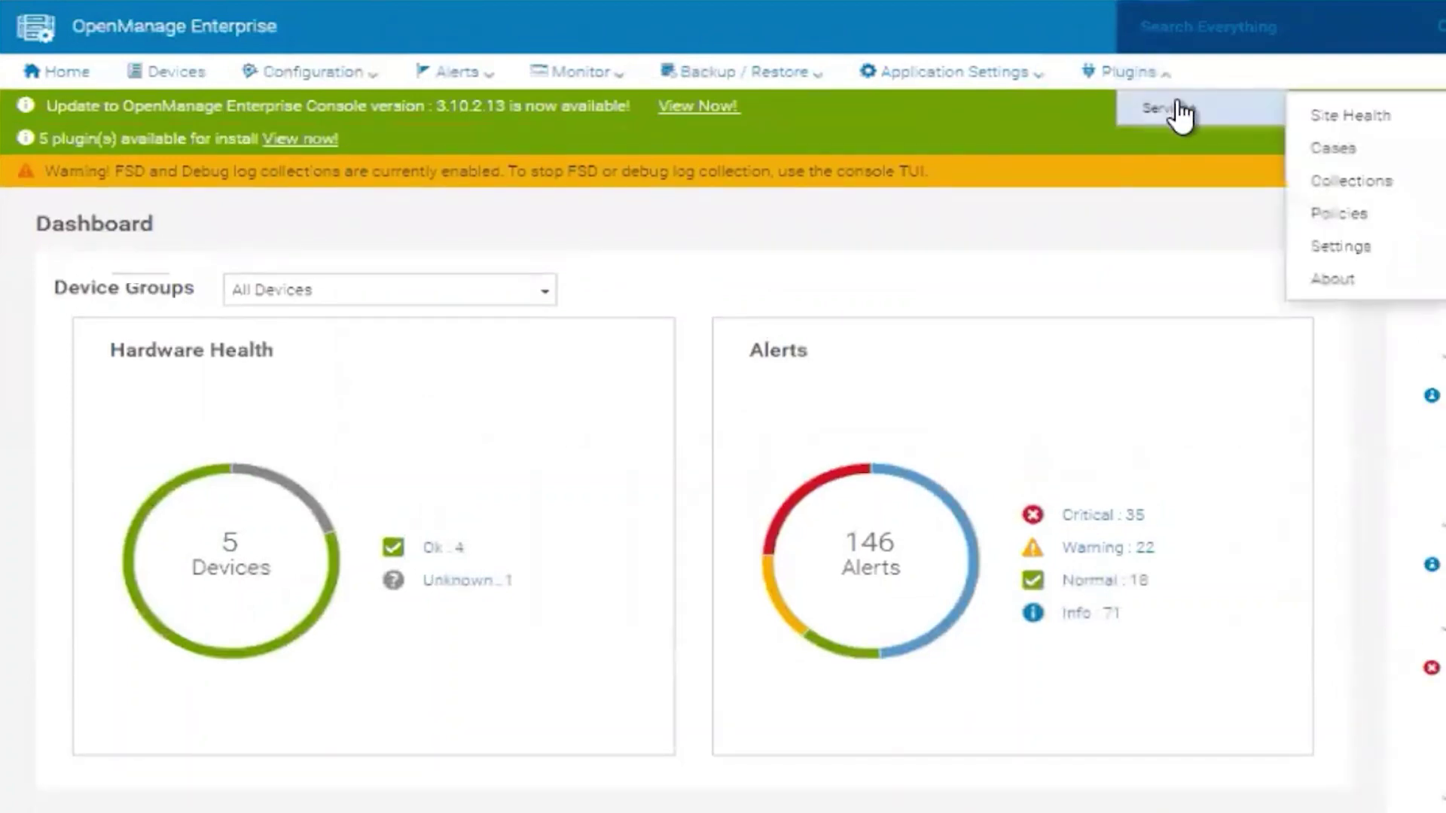
{"action": "left_click", "coordinate": [1320, 114]}
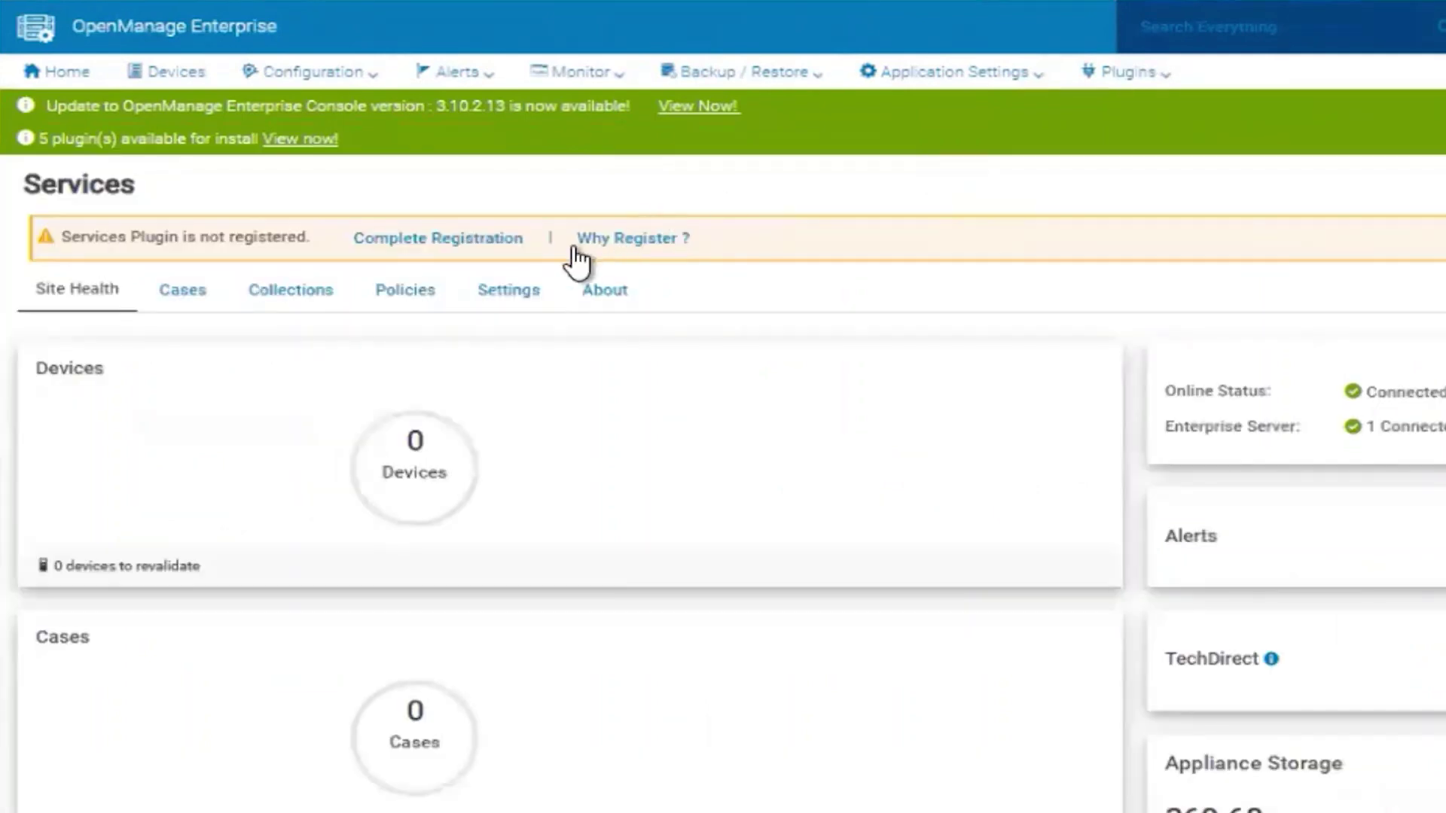
Start Complete Registration and search 'dell' on the Generate Access Key site search
{"action": "left_click", "coordinate": [467, 238]}
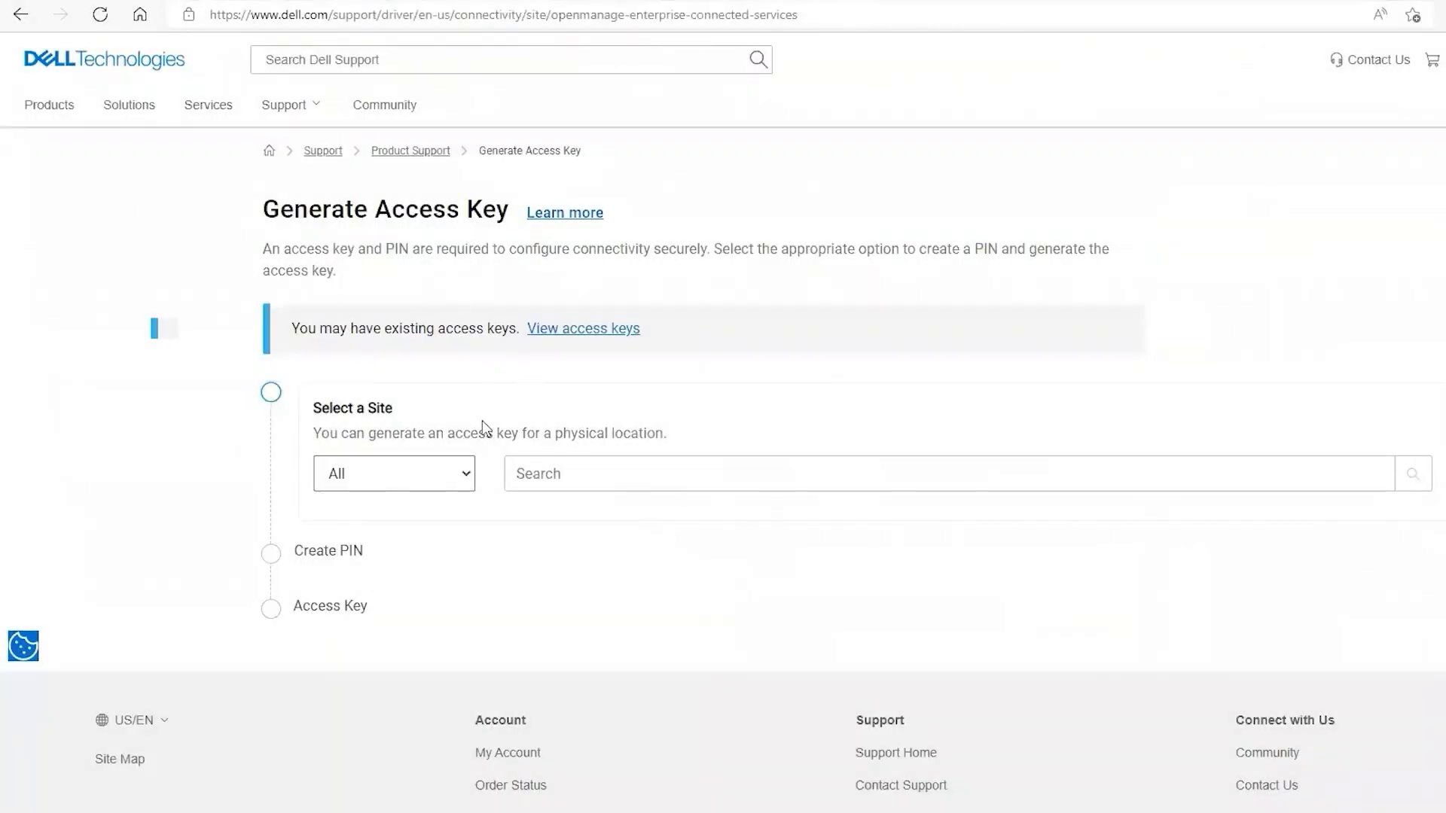
{"action": "left_click", "coordinate": [563, 476]}
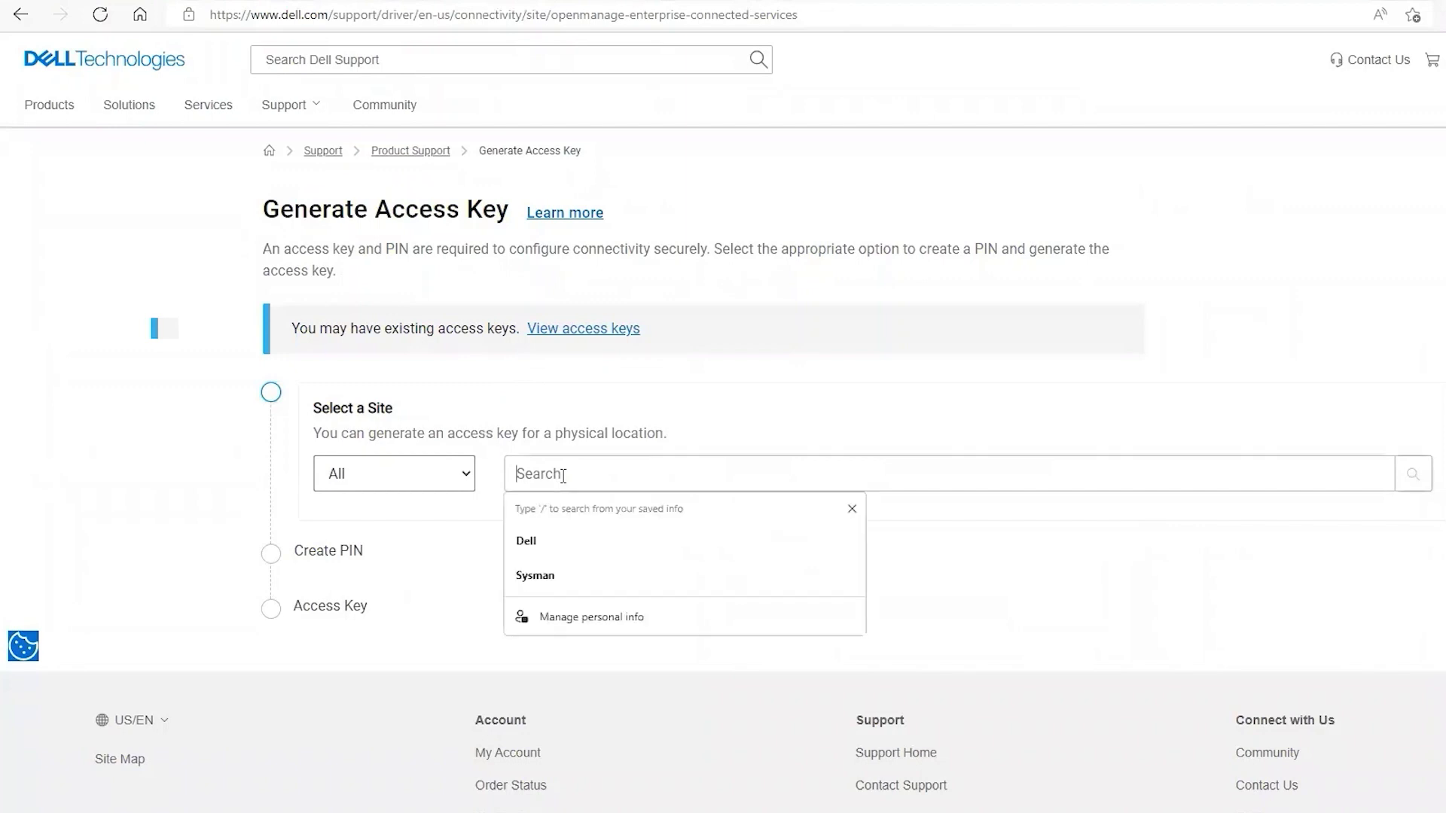
{"action": "type", "text": "dell"}
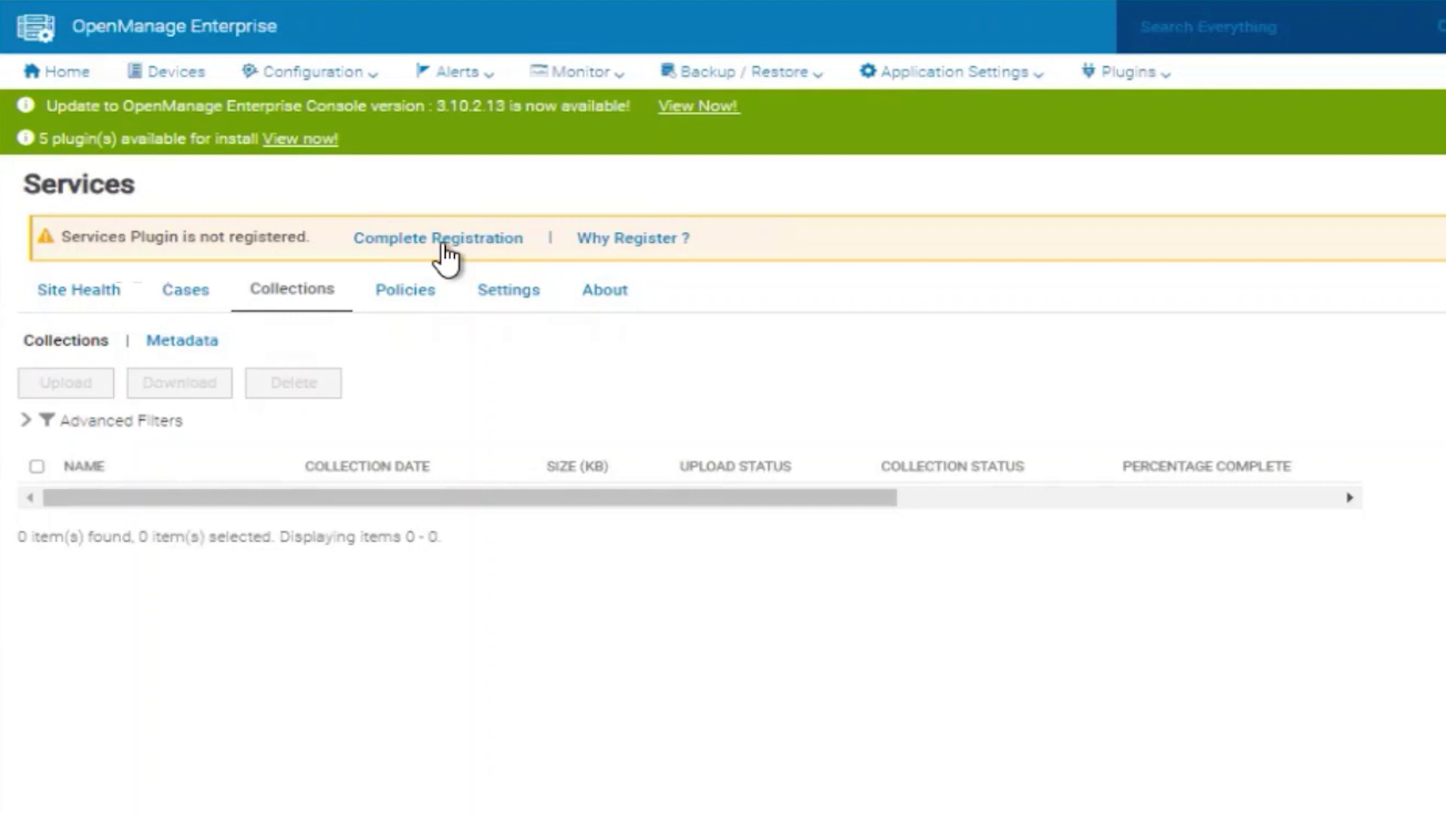
Run Complete Registration through Contact Details, Expedited Dispatch and Summary, then finish
{"action": "left_click", "coordinate": [443, 244]}
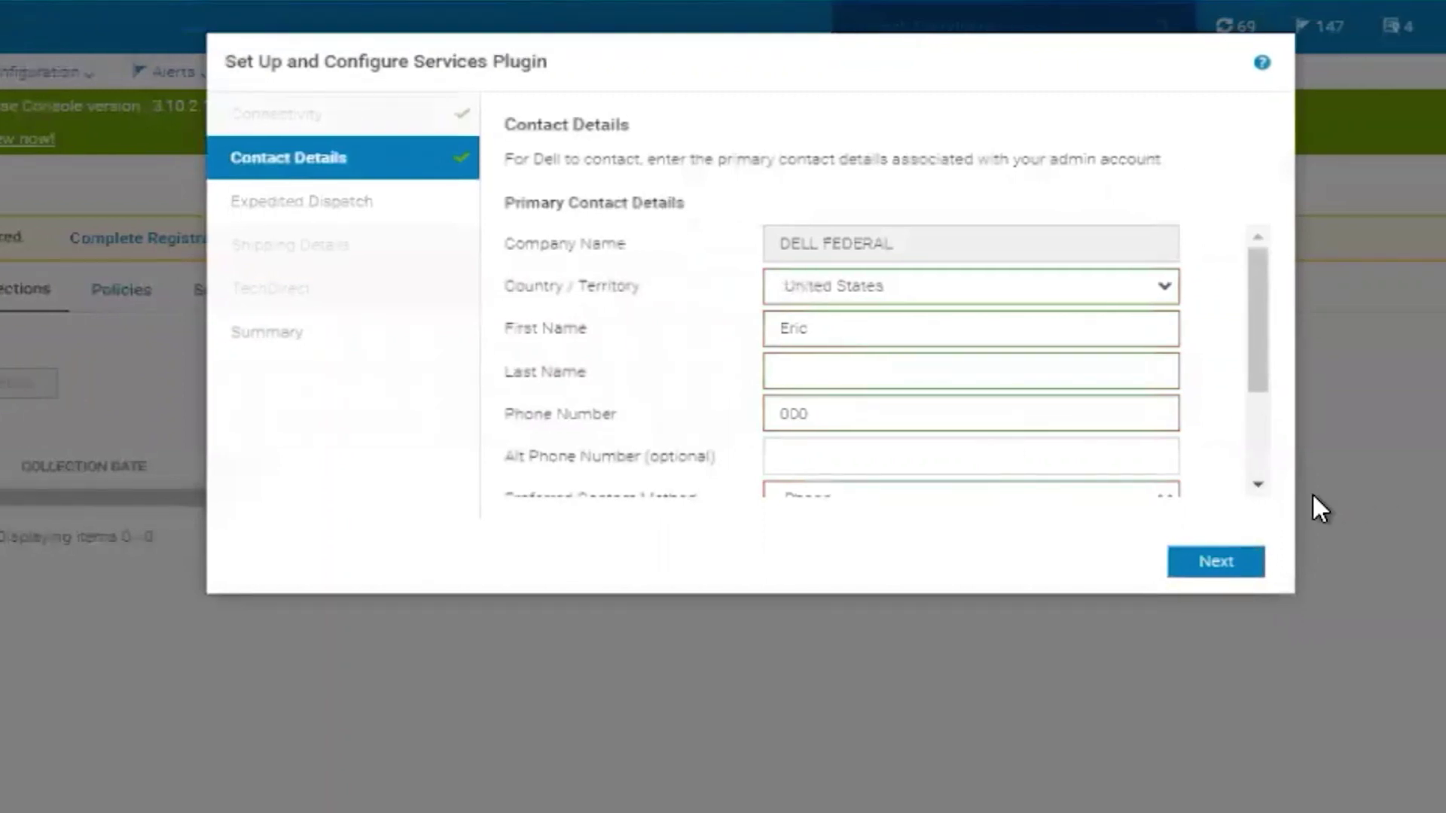
{"action": "left_click", "coordinate": [1223, 561]}
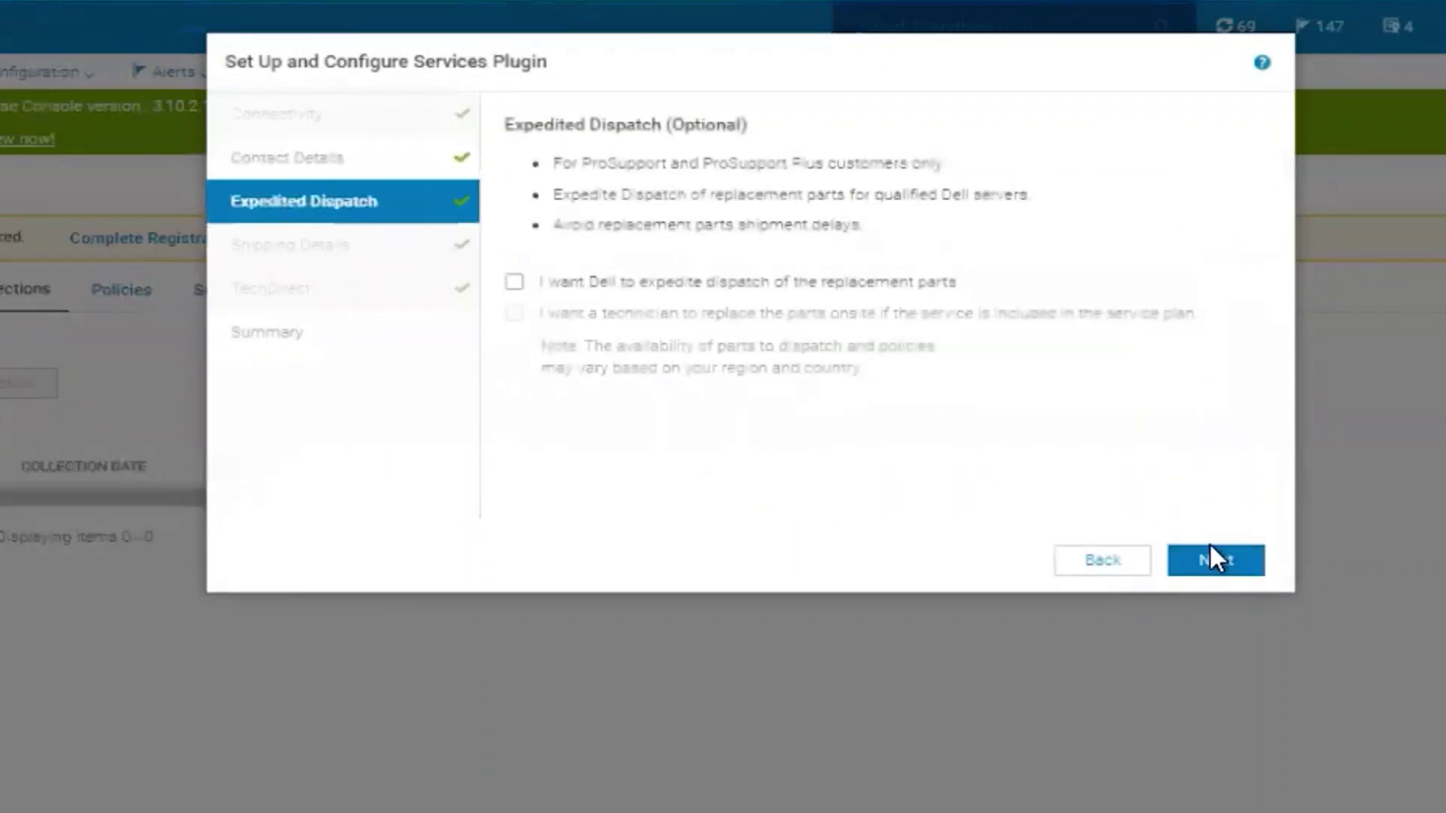
{"action": "left_click", "coordinate": [1211, 559]}
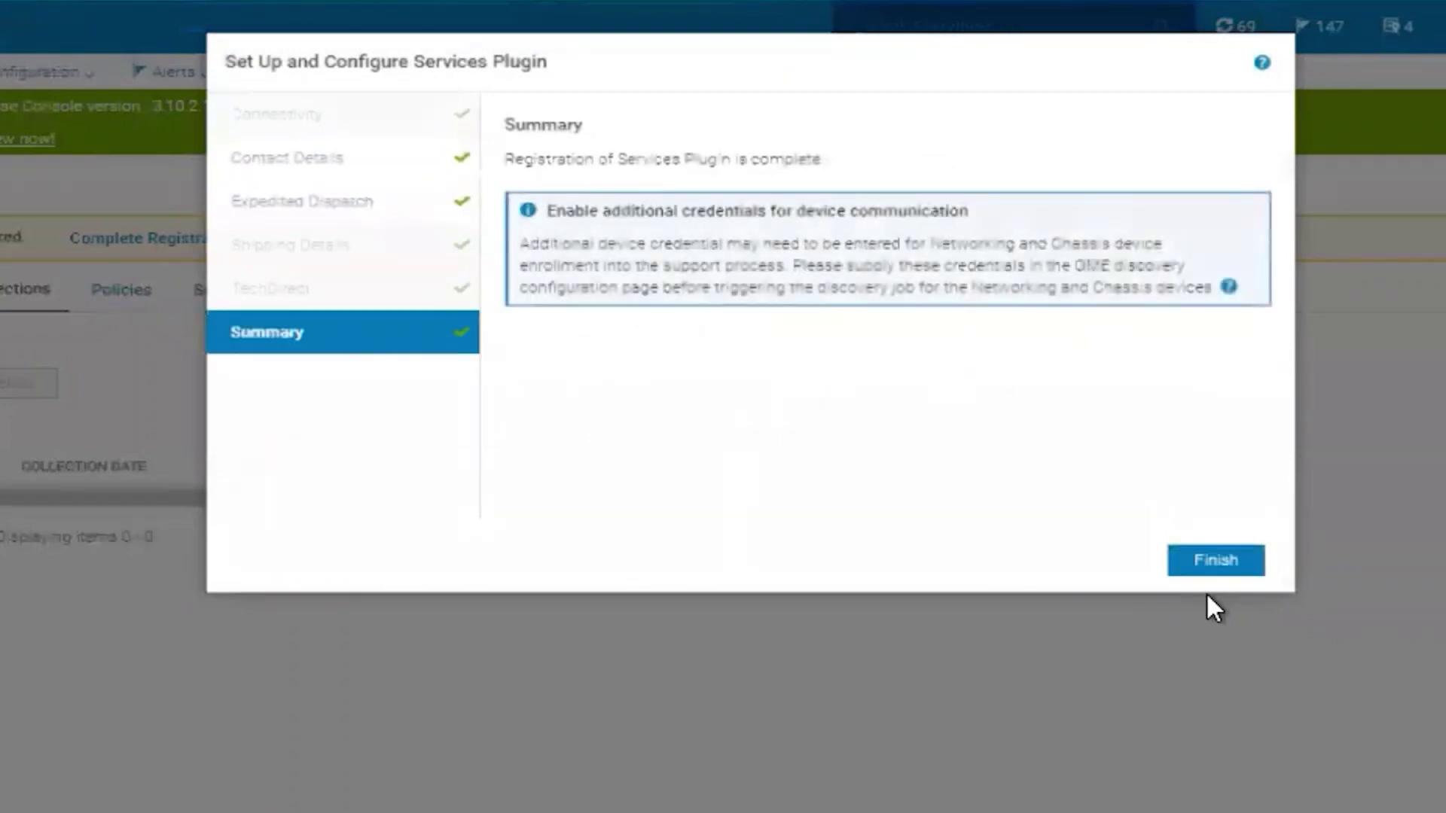
{"action": "left_click", "coordinate": [1219, 562]}
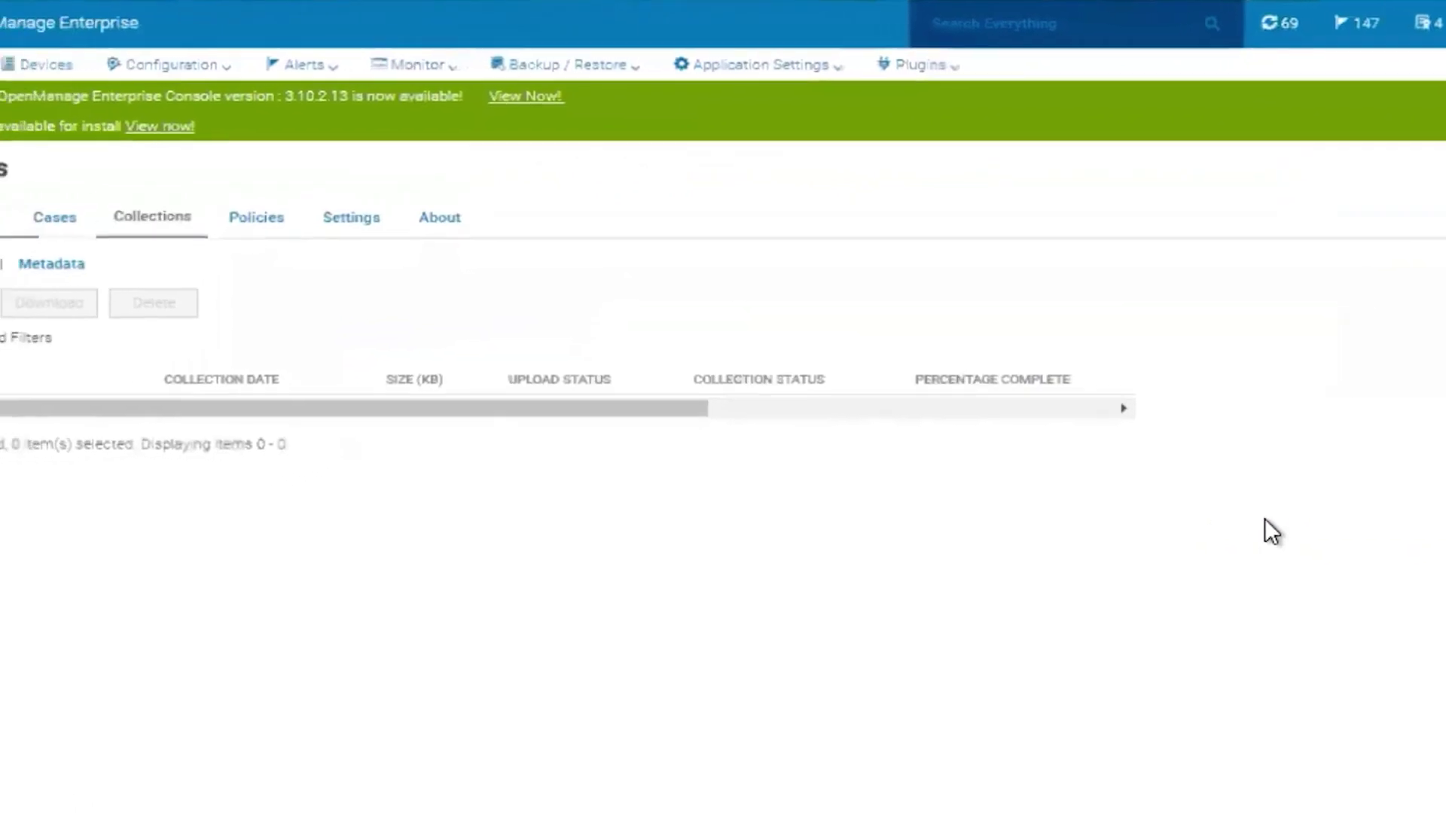